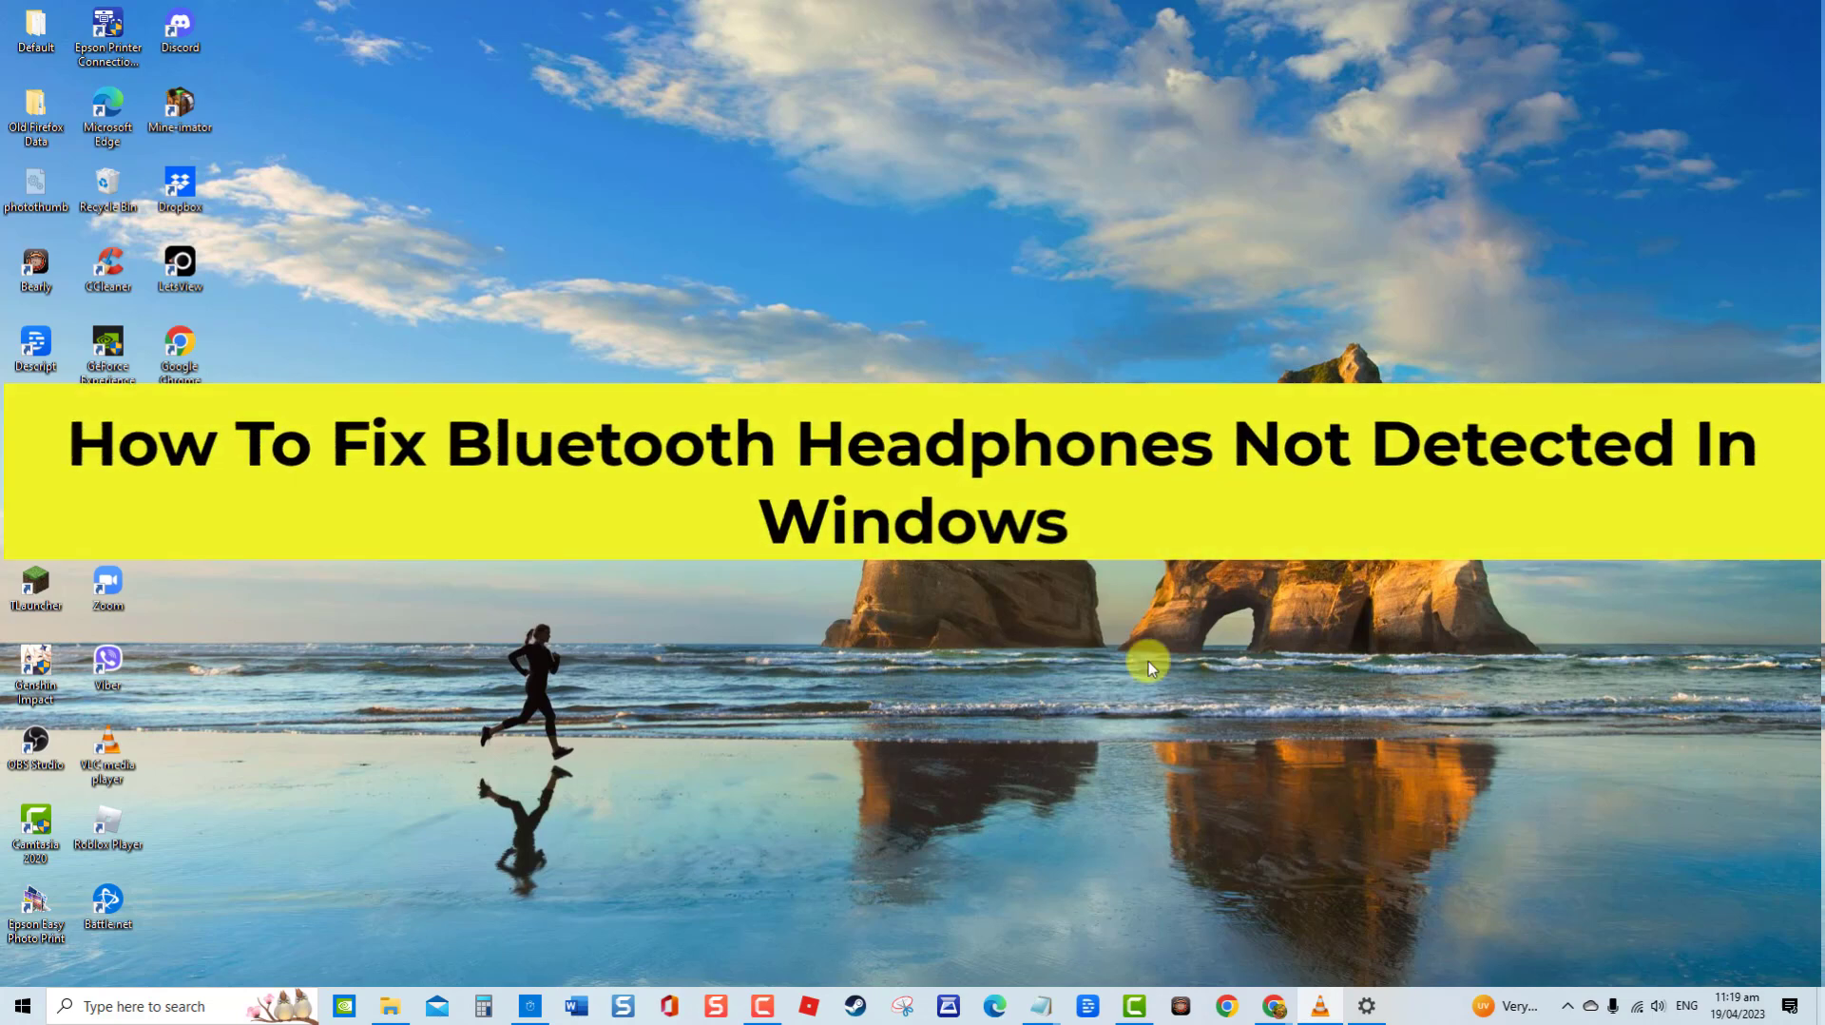
Step: Open the Bluetooth & other devices settings, look through the paired devices, and close the settings window
click(1568, 1005)
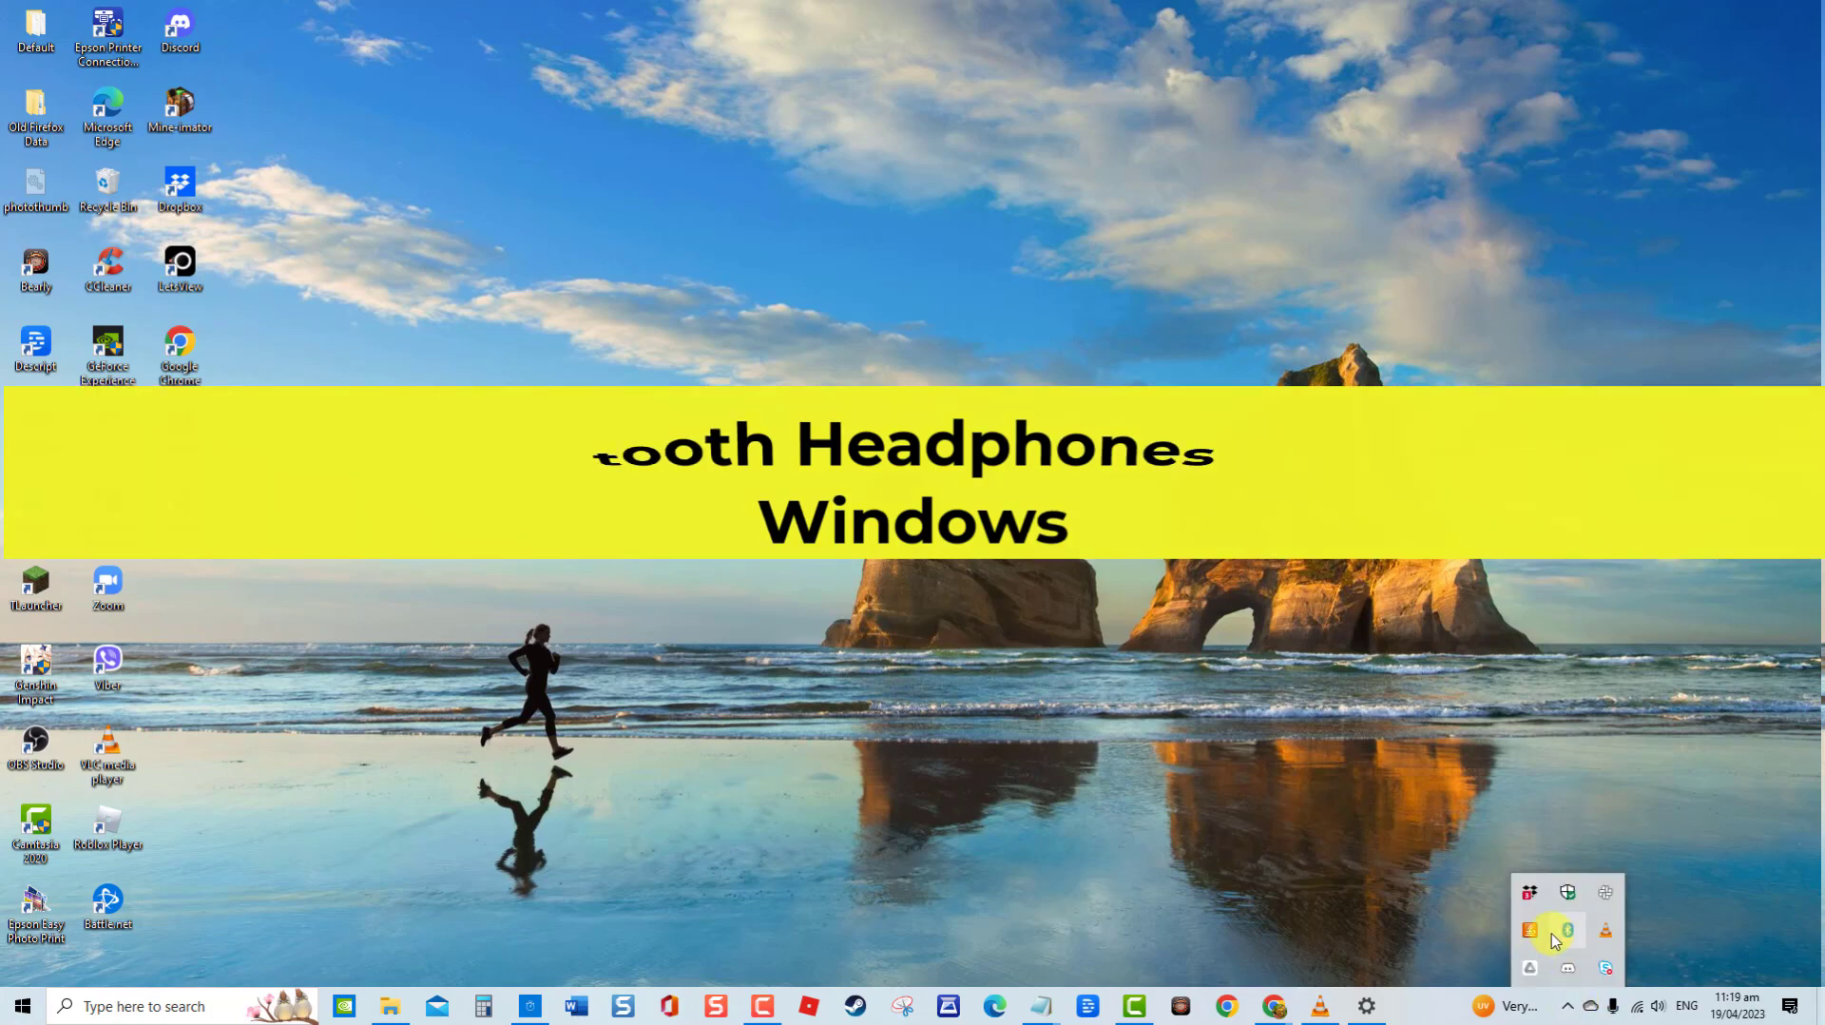
double_click(1563, 930)
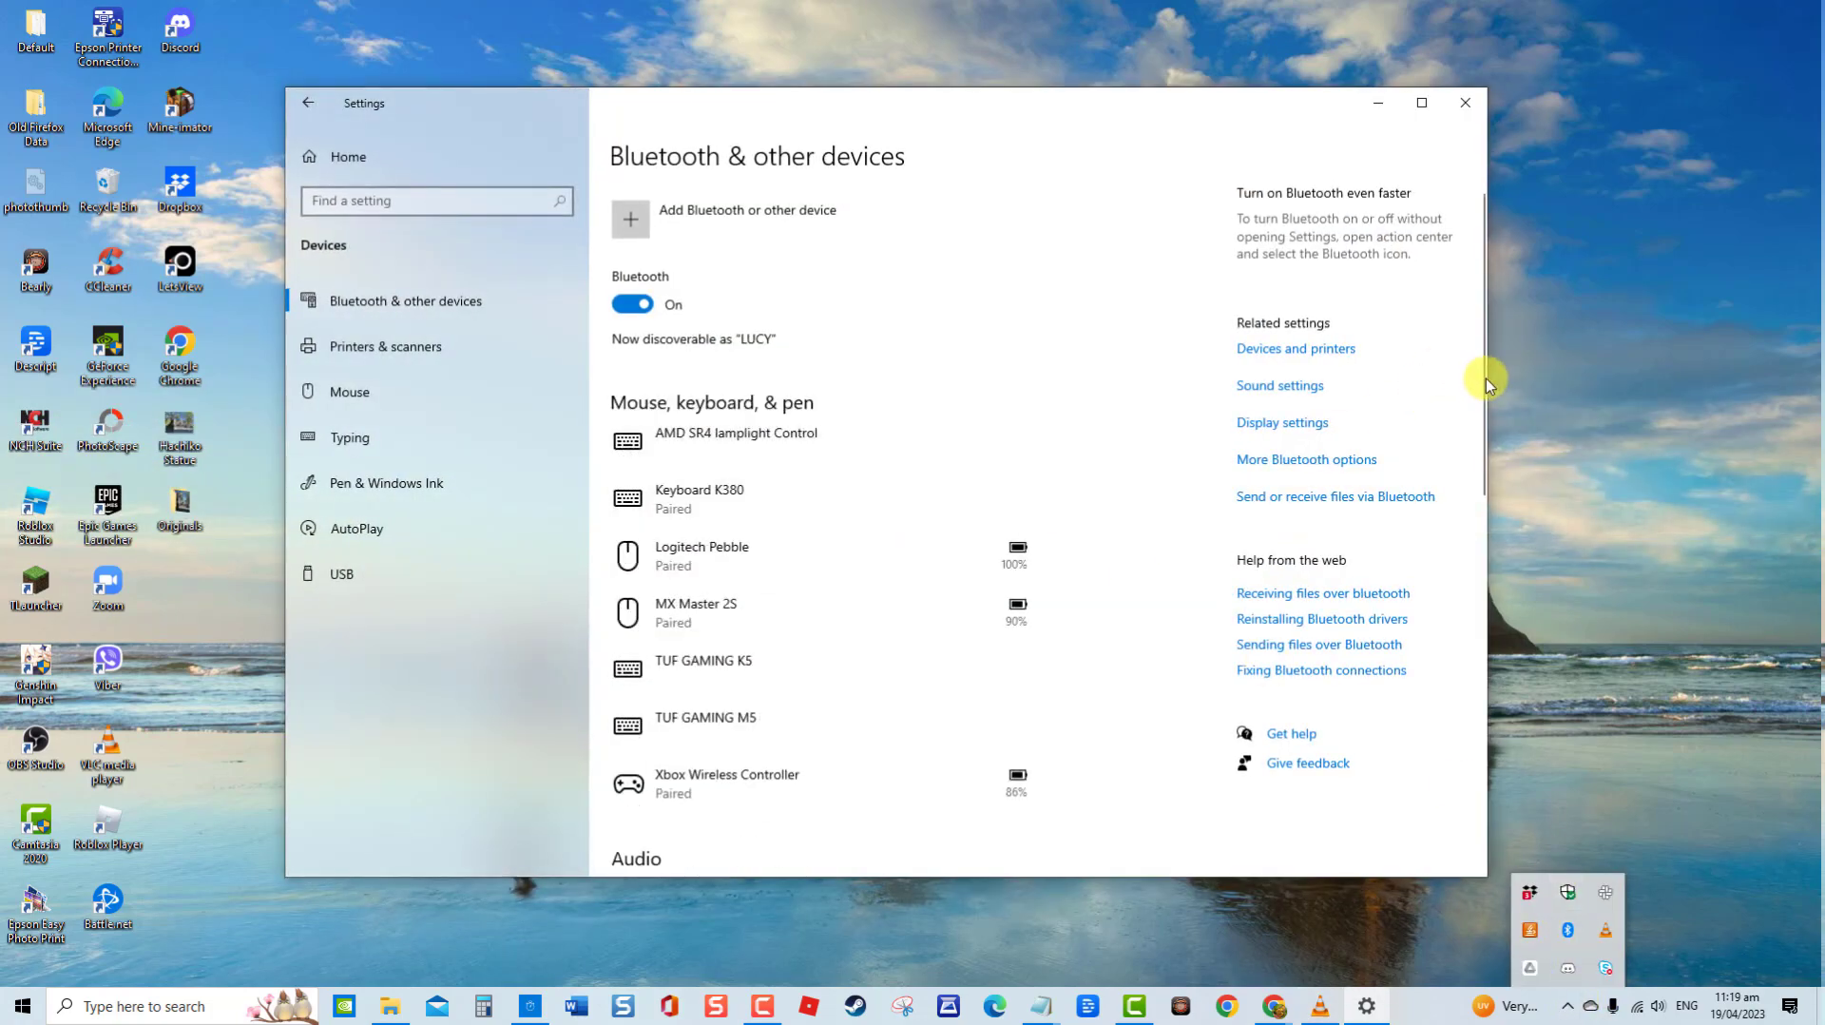
drag(1485, 379, 1436, 421)
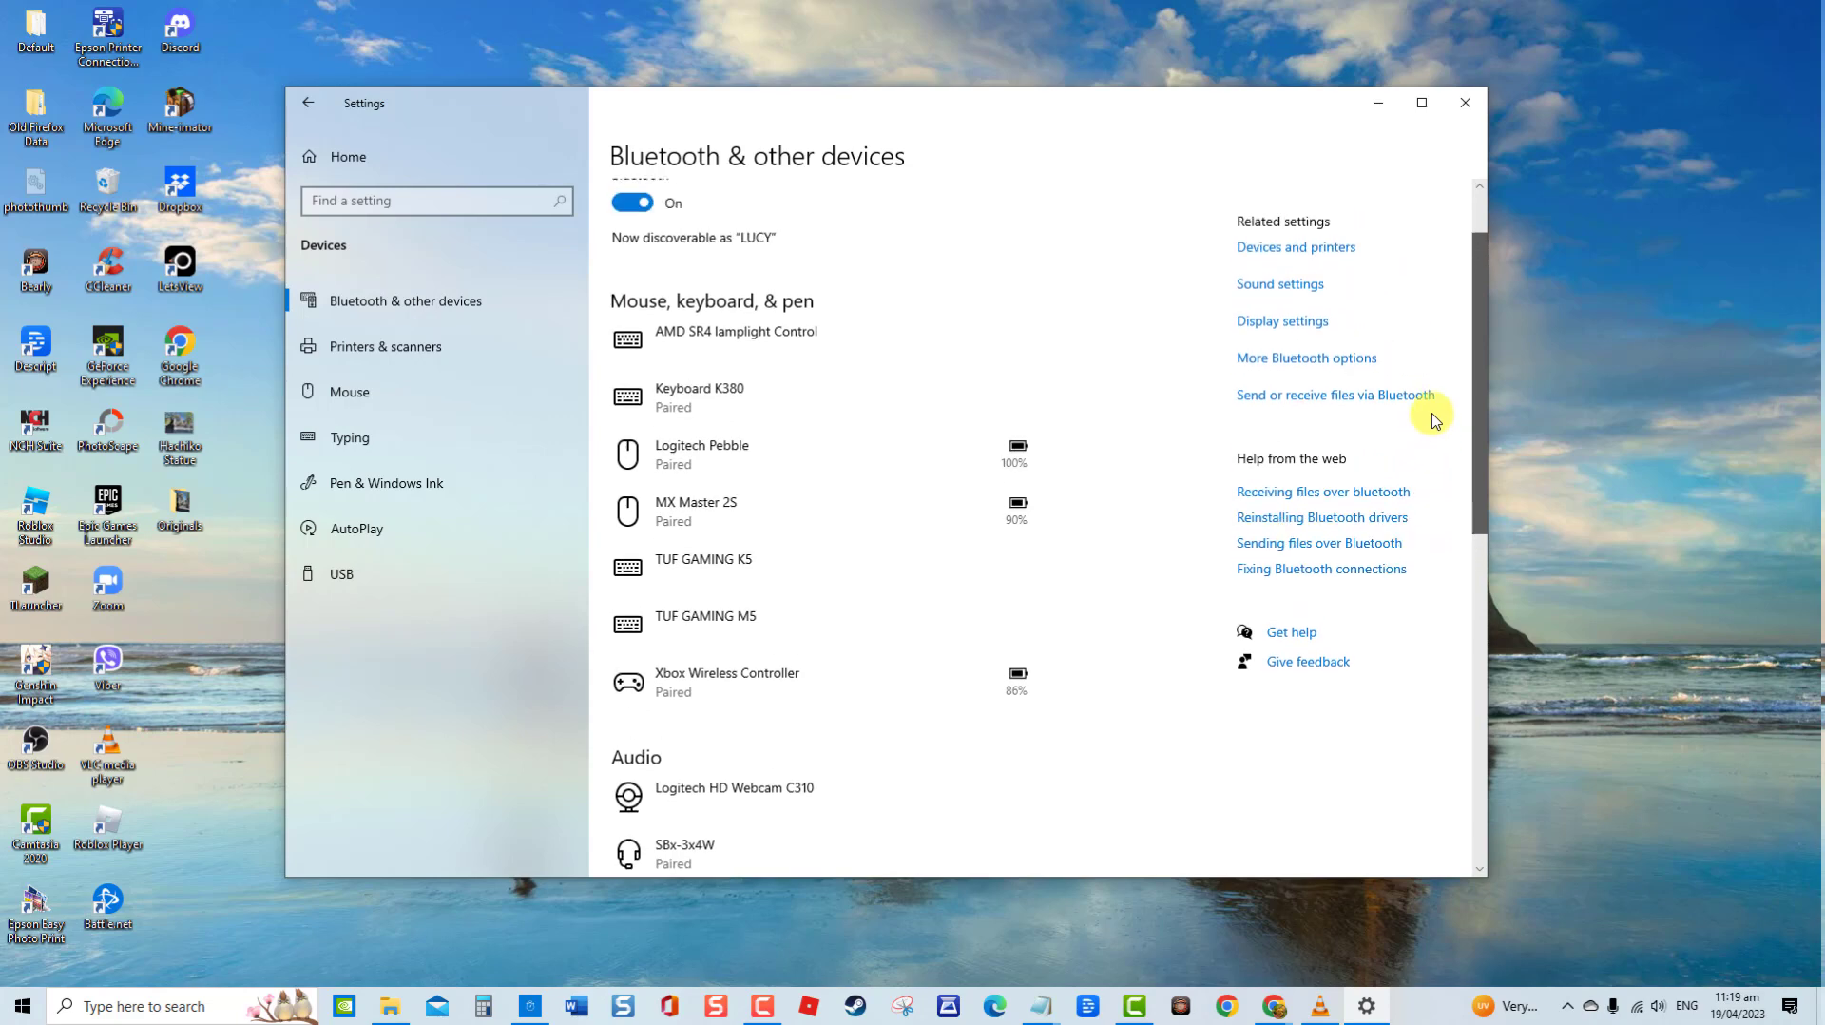
click(1465, 103)
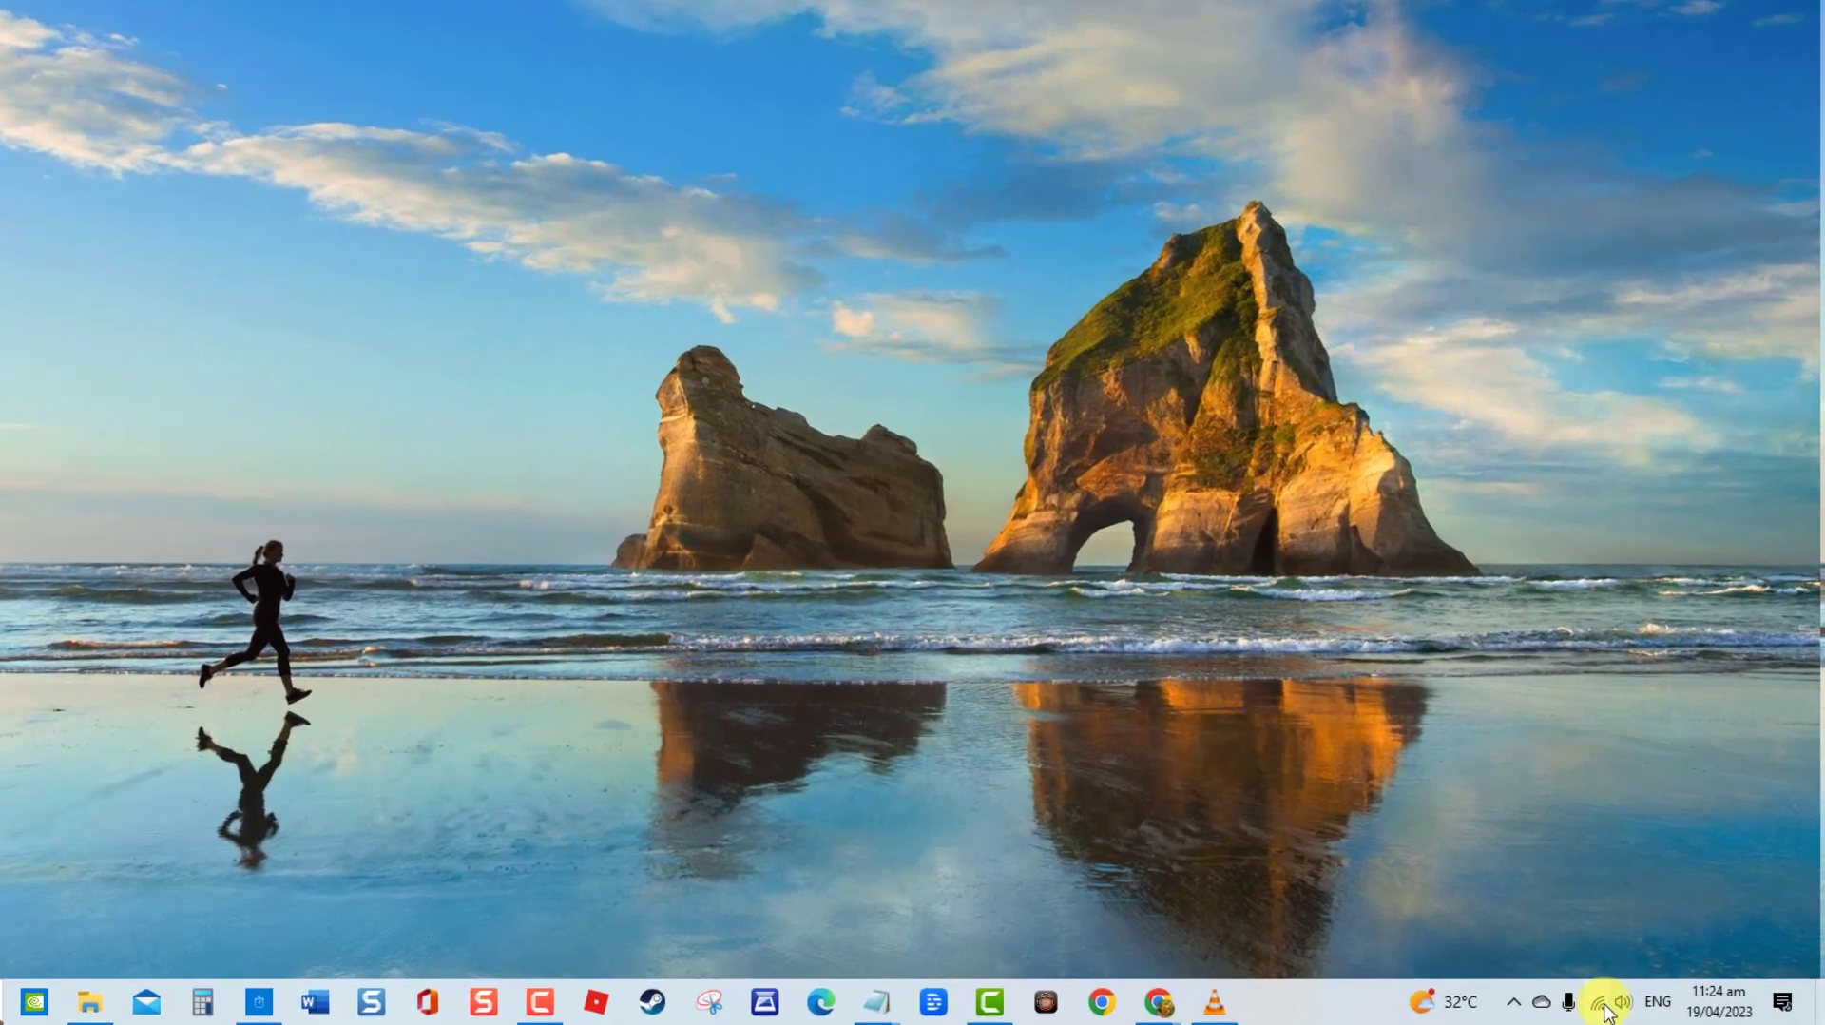
click(1636, 1006)
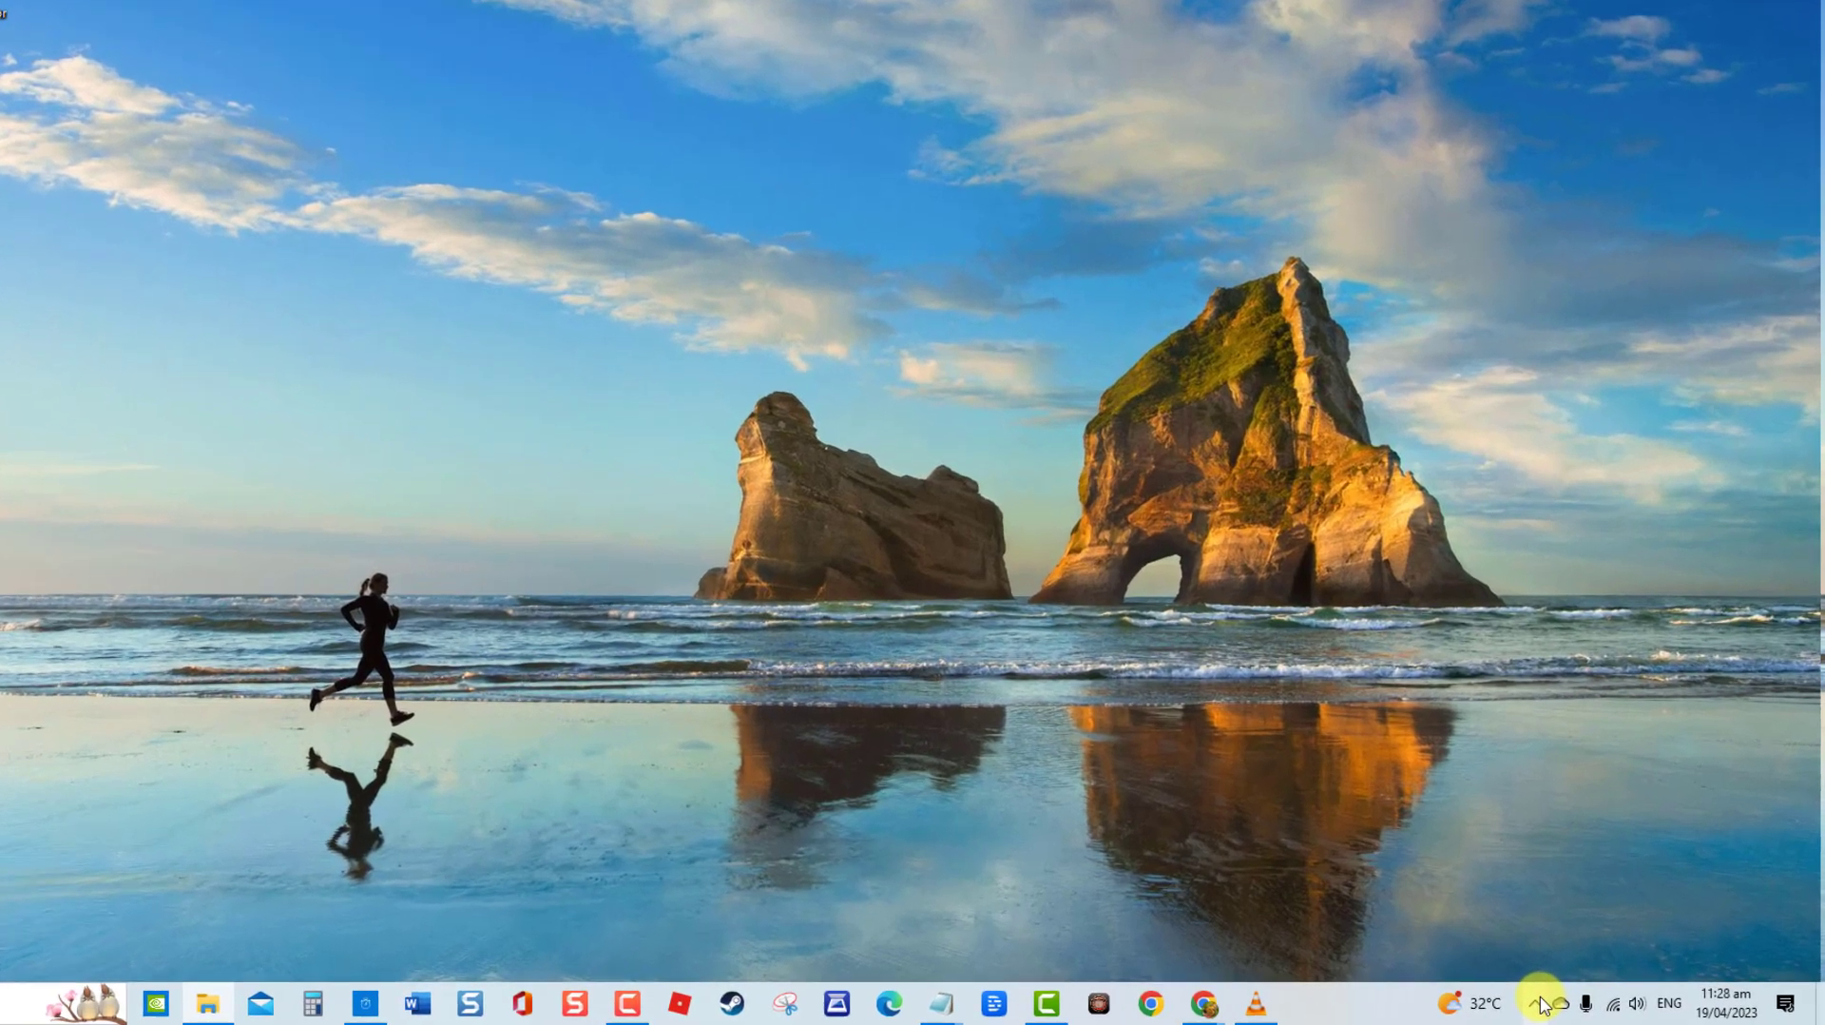
Step: Open the Bluetooth & other devices settings and turn Bluetooth off and back on
click(1568, 1006)
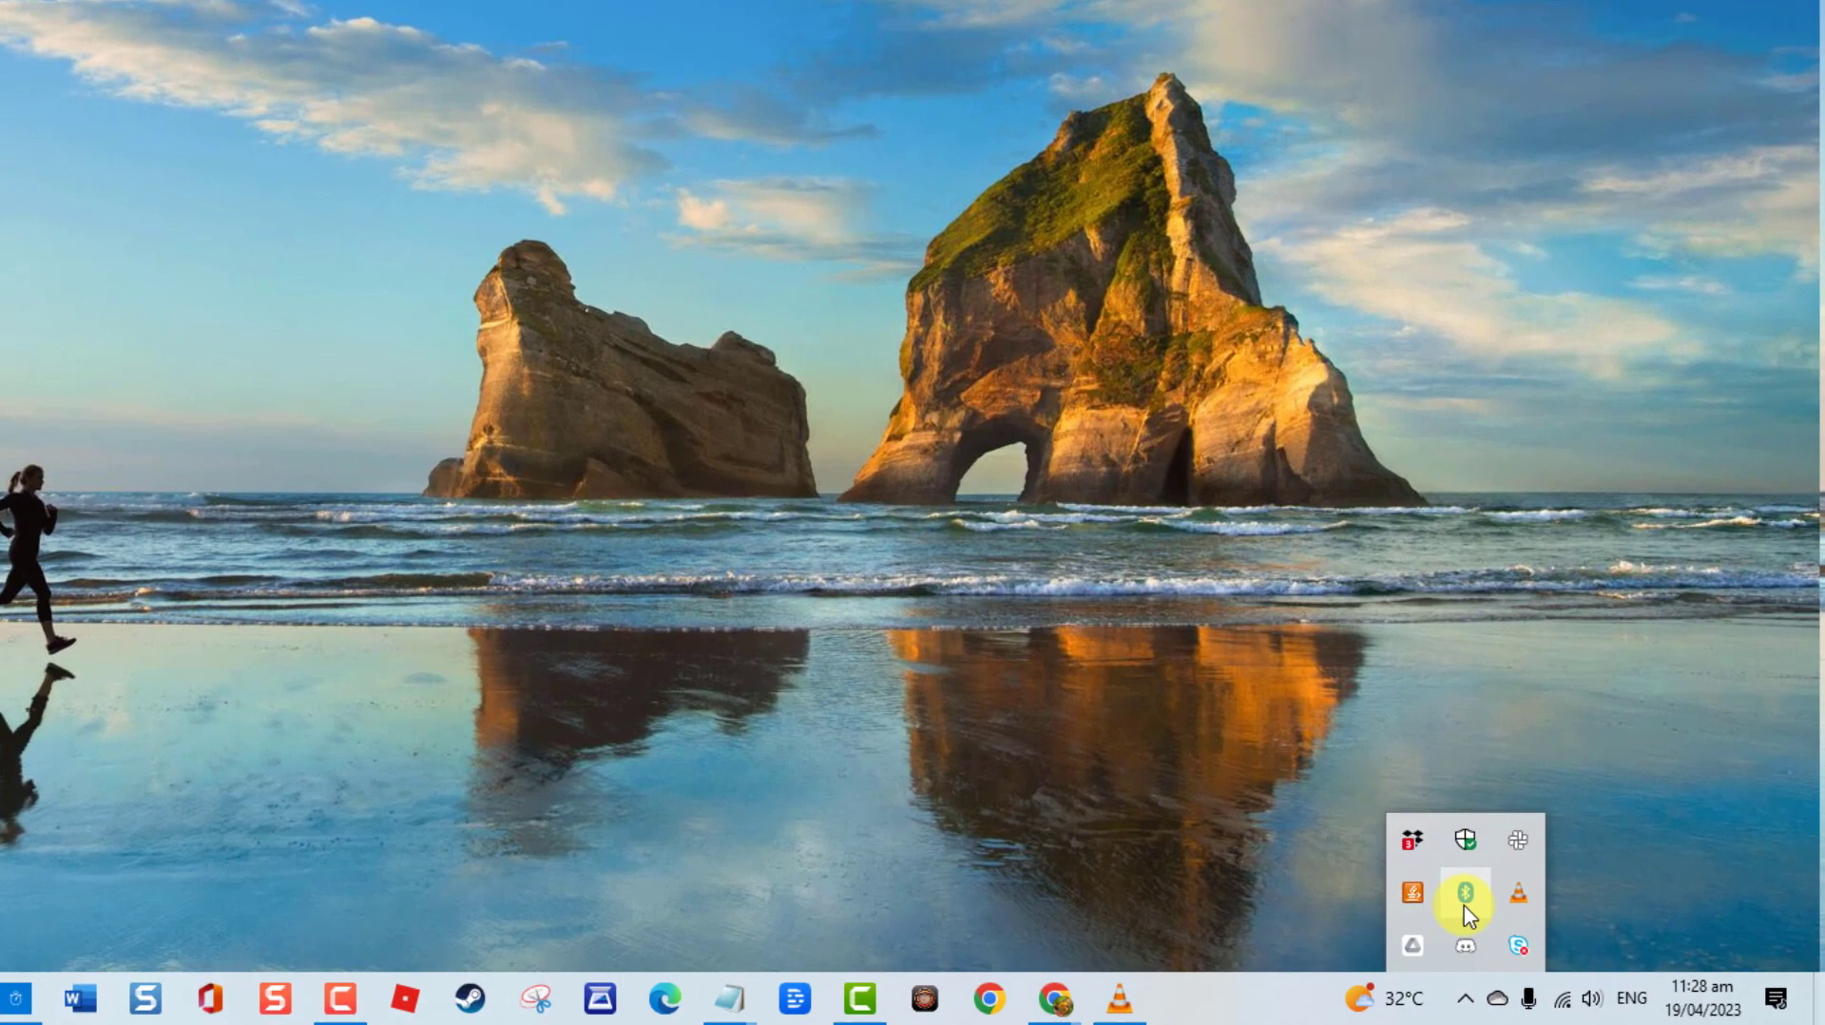
double_click(1466, 903)
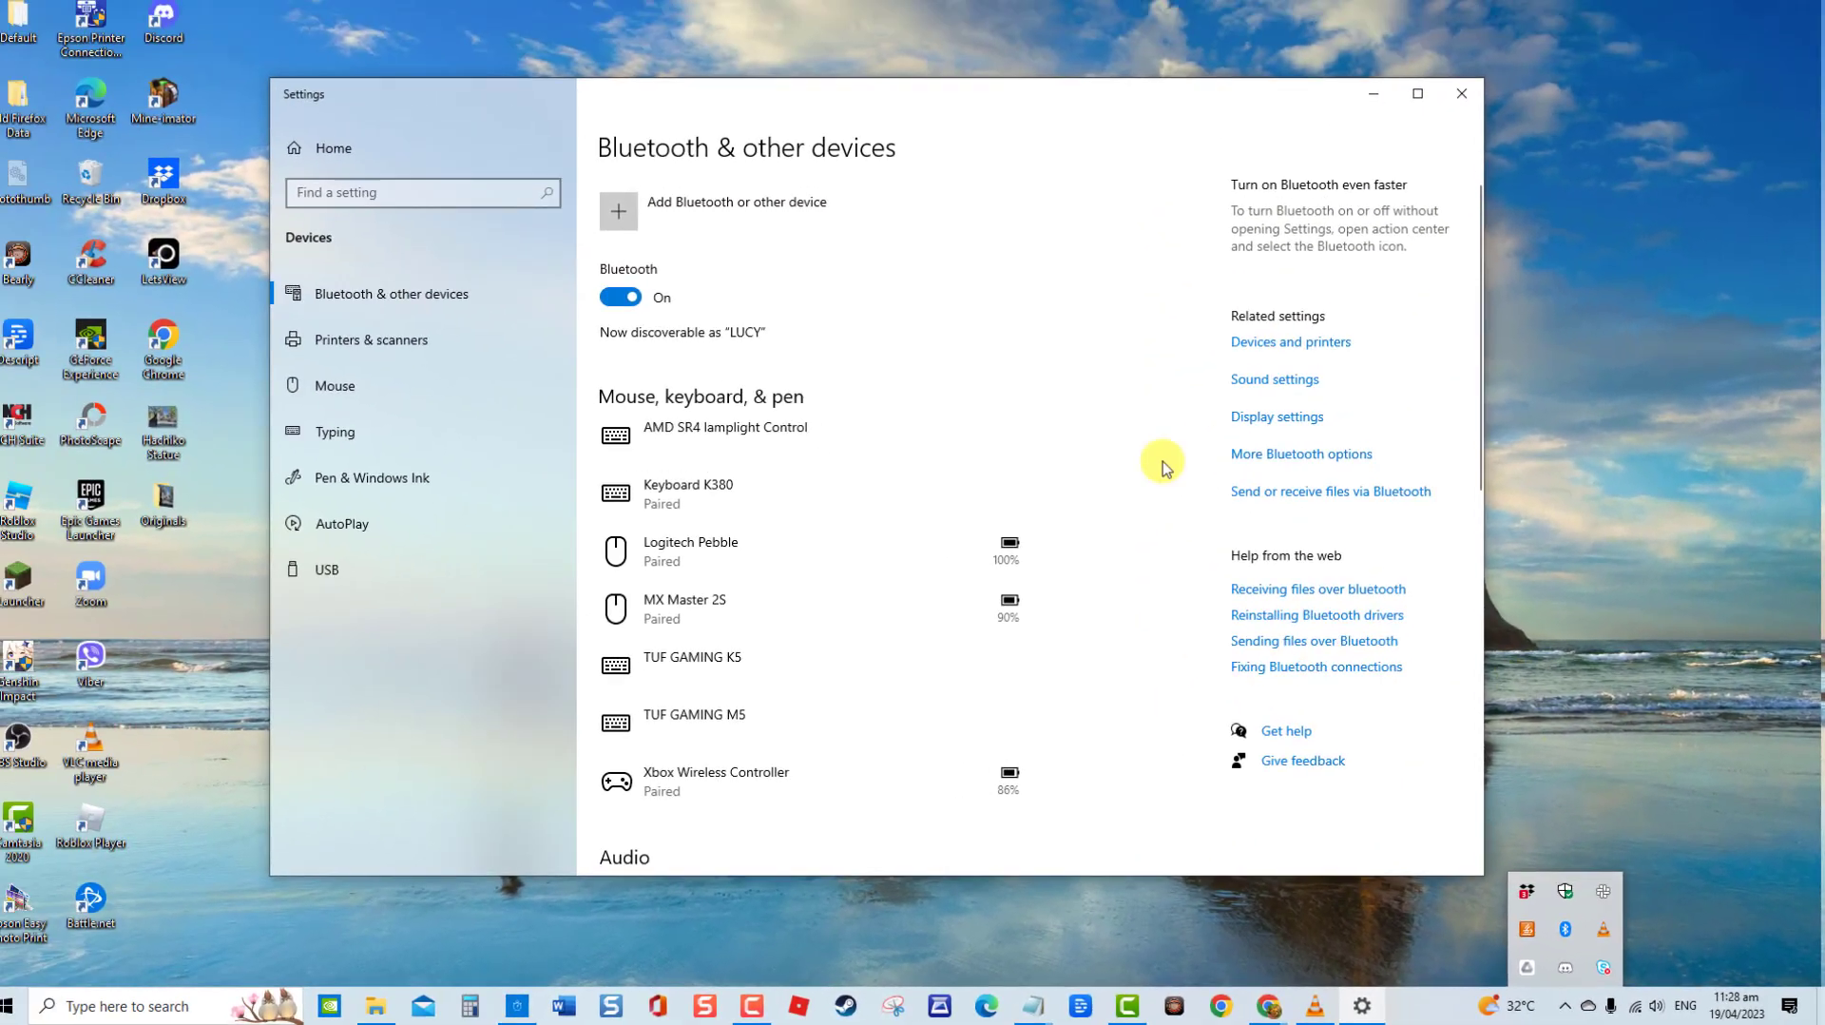
click(620, 298)
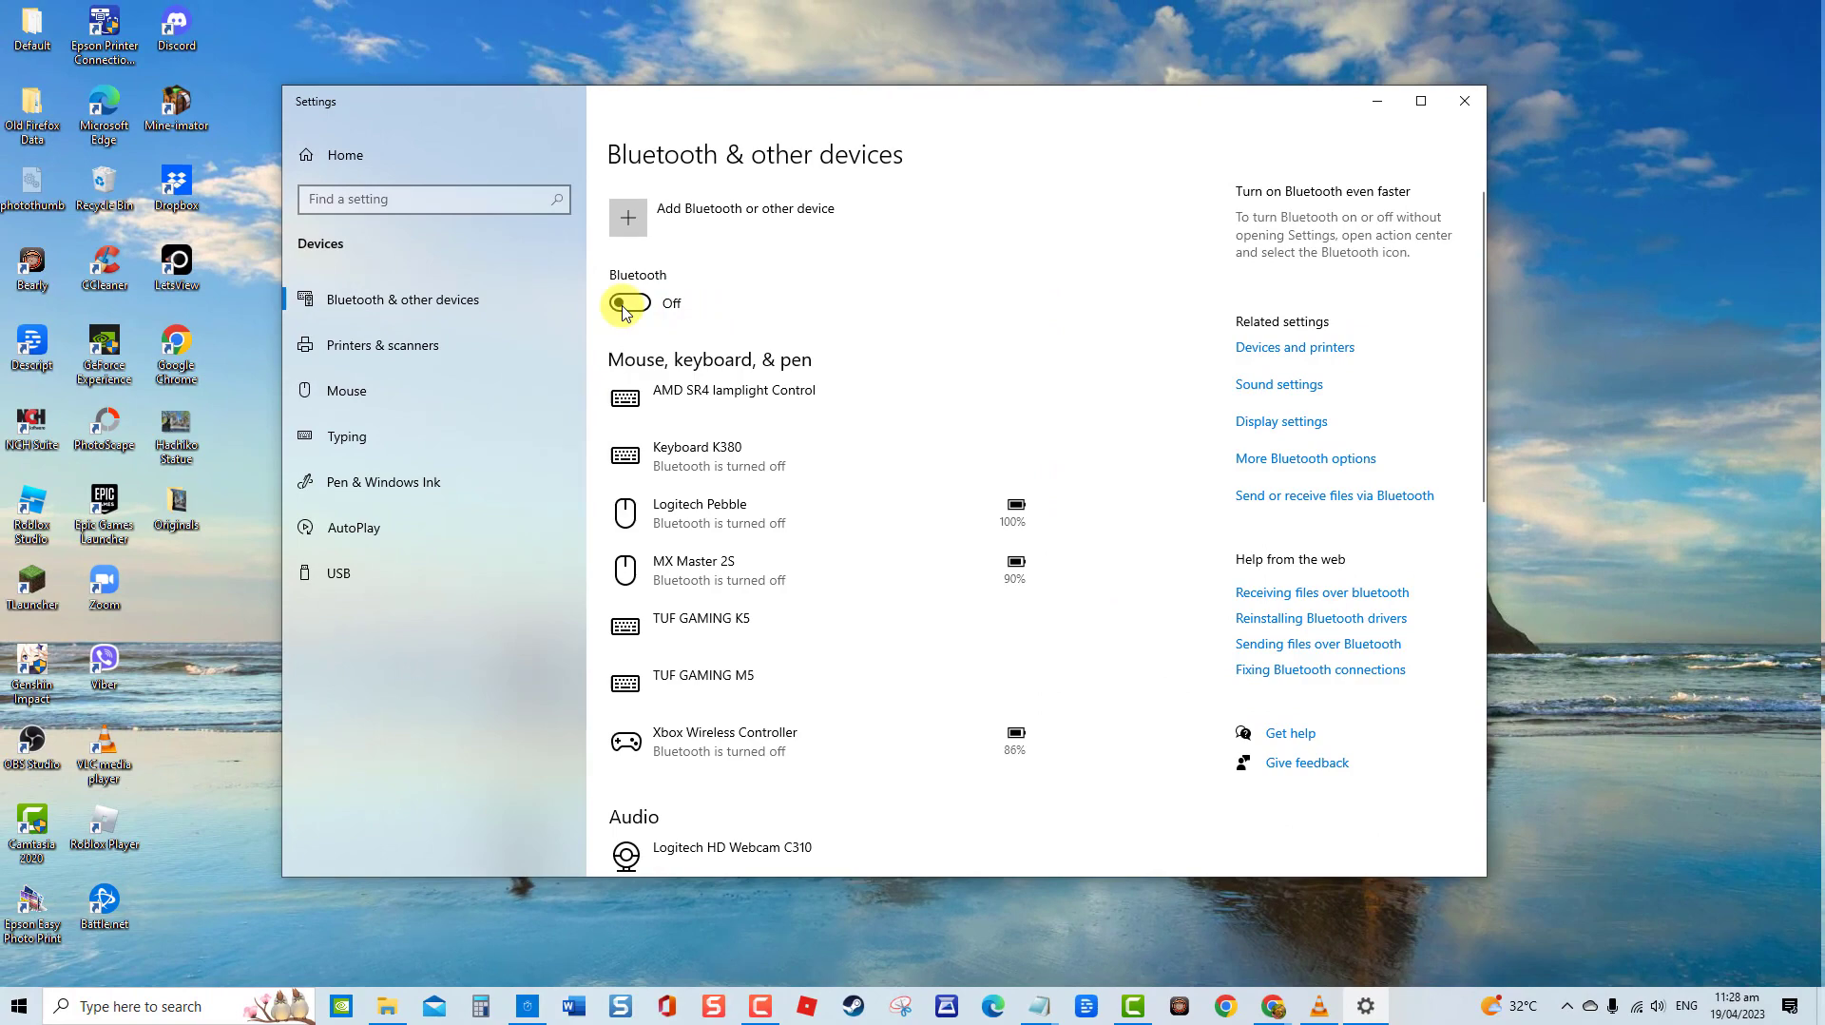
click(635, 304)
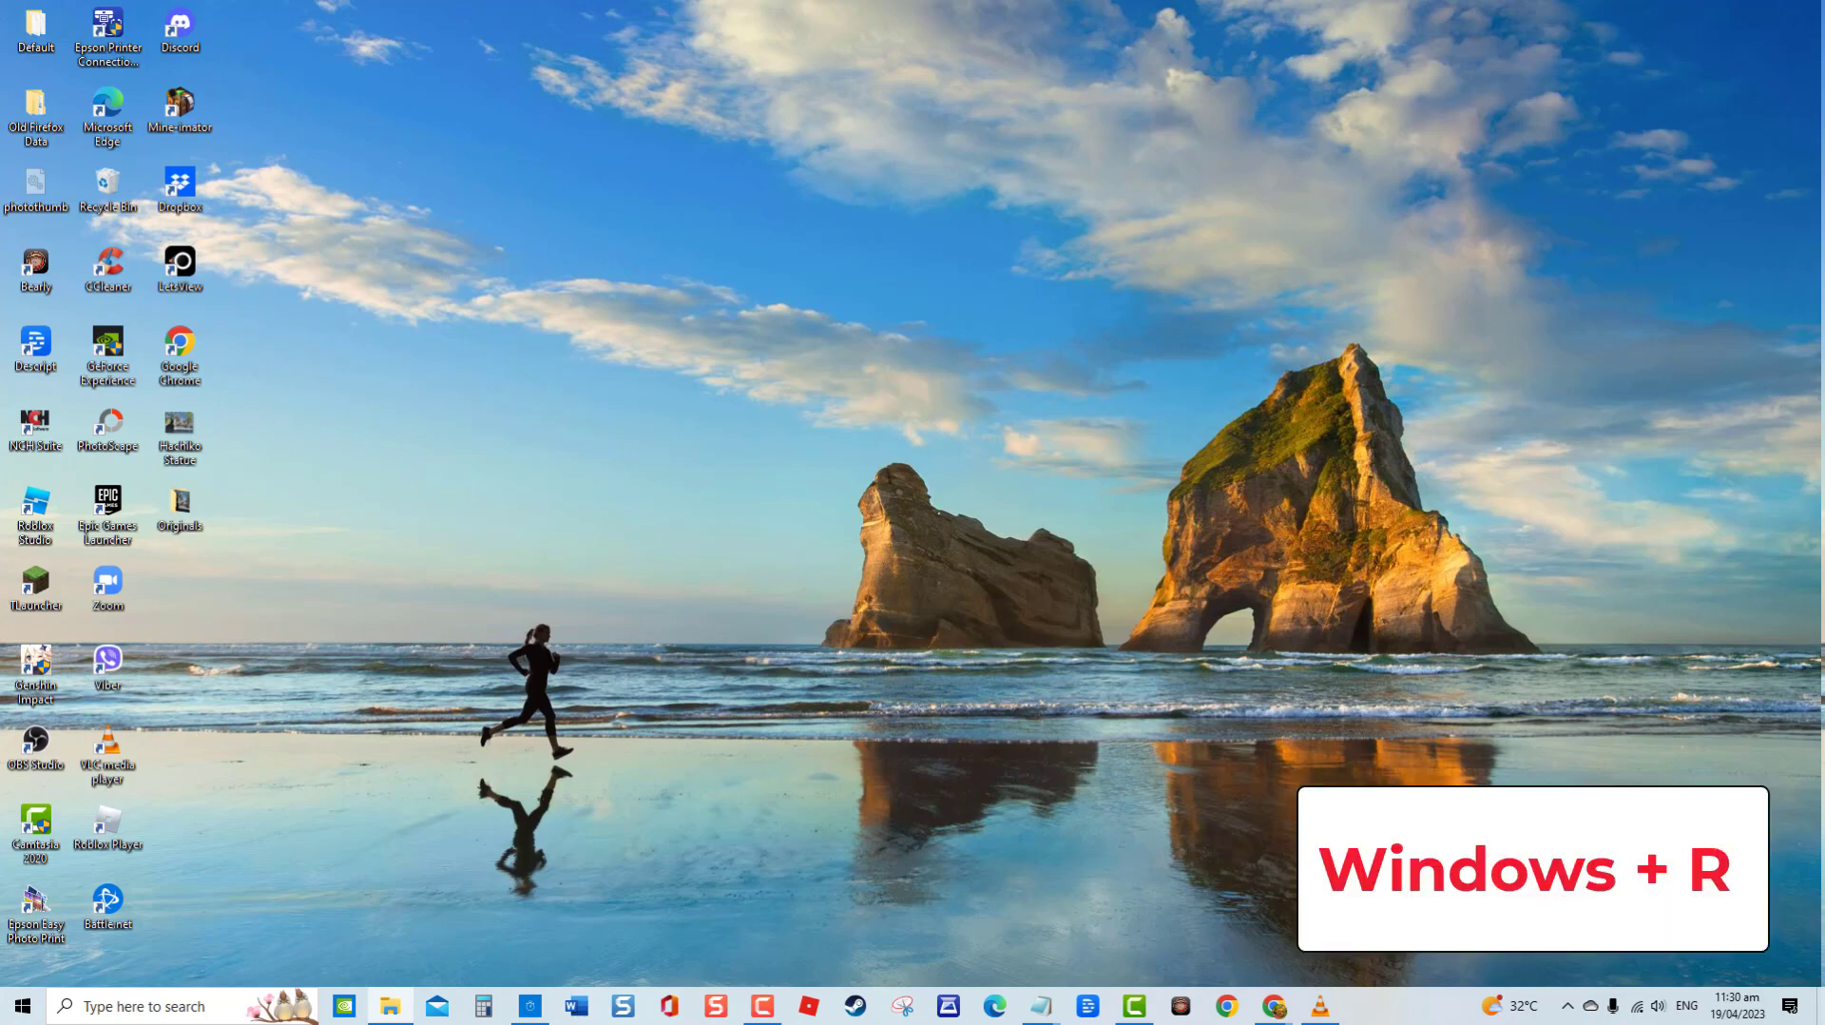
Step: Open Device Manager by running devmgmt.msc
key(super+r)
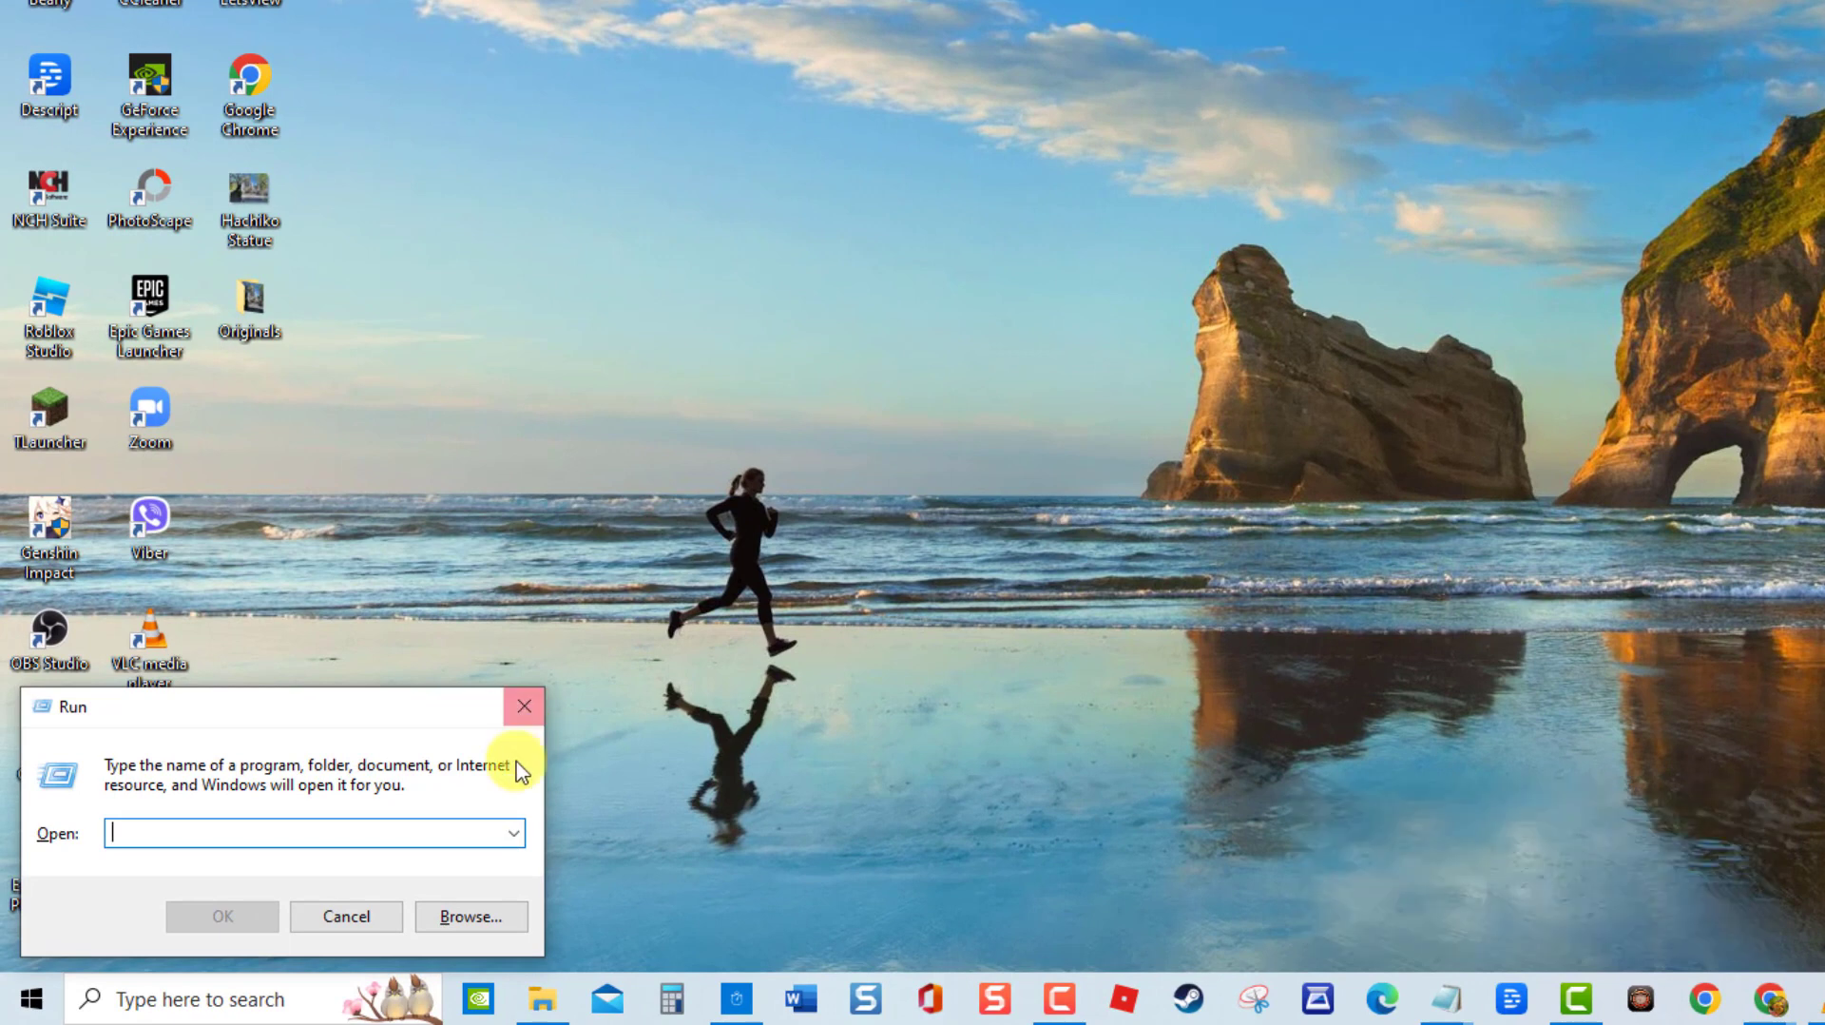
text(devmgmt.msc)
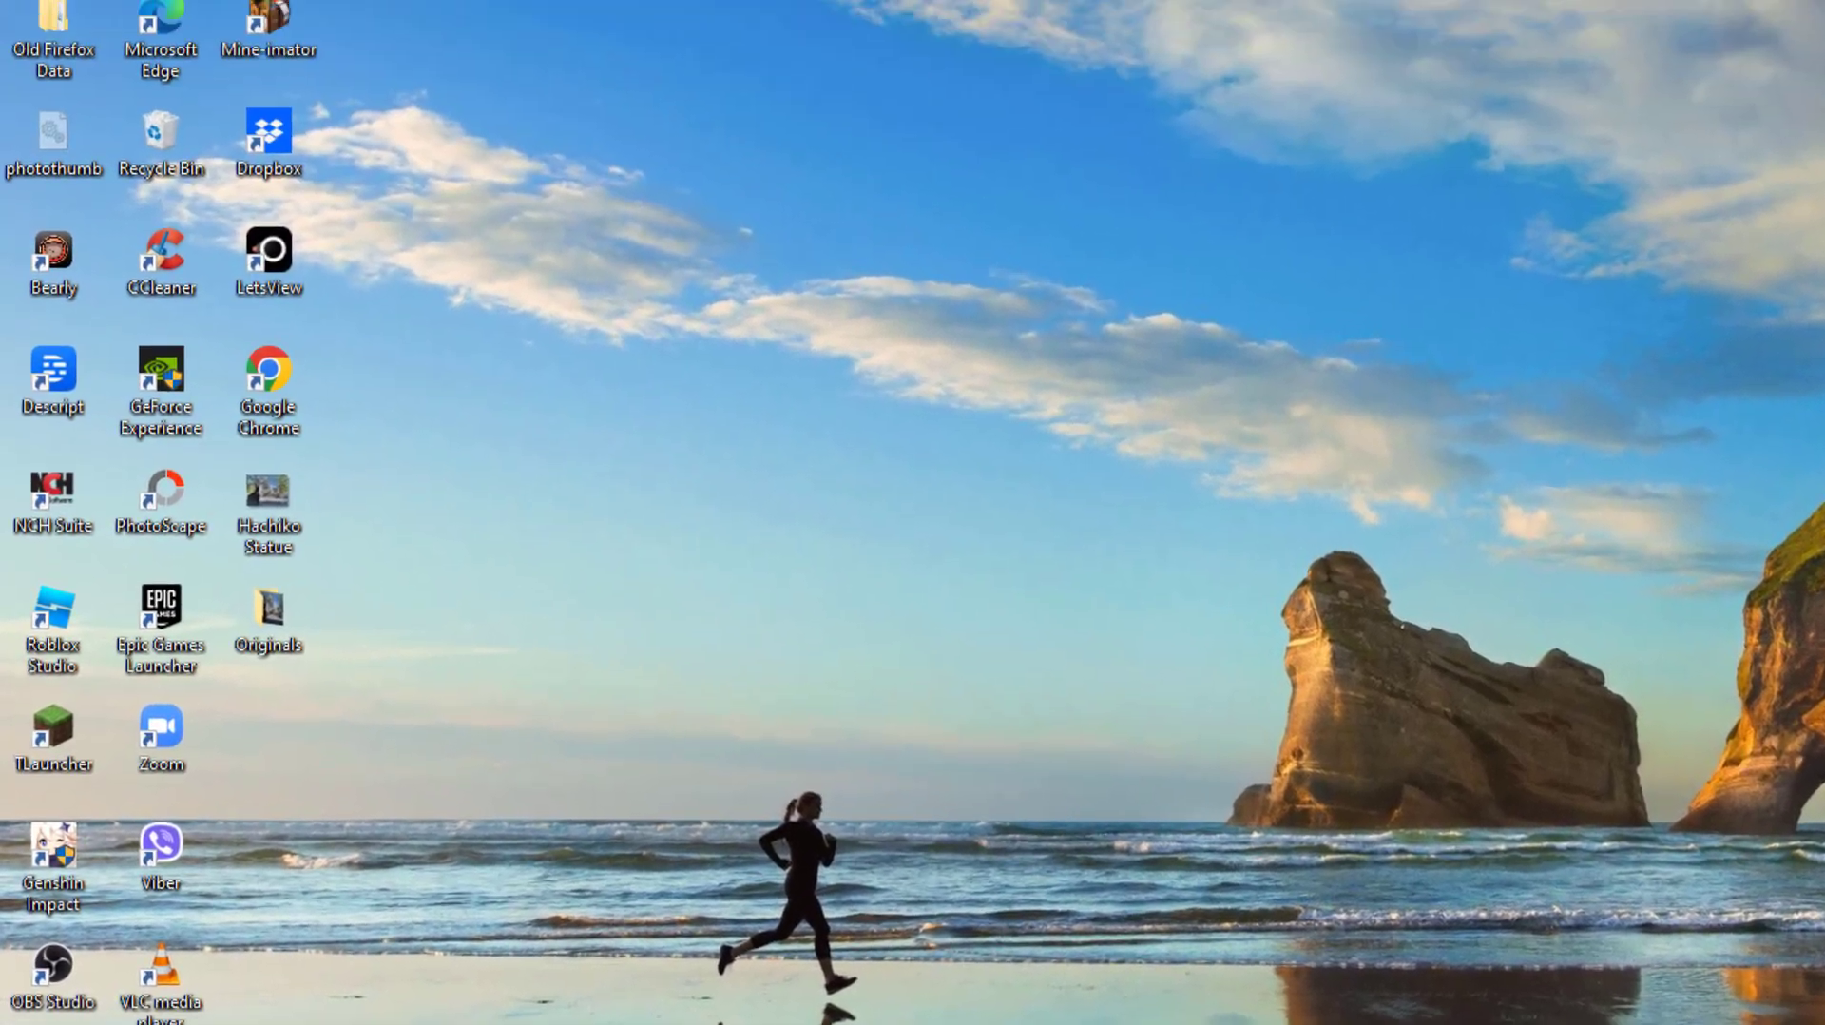
key(Return)
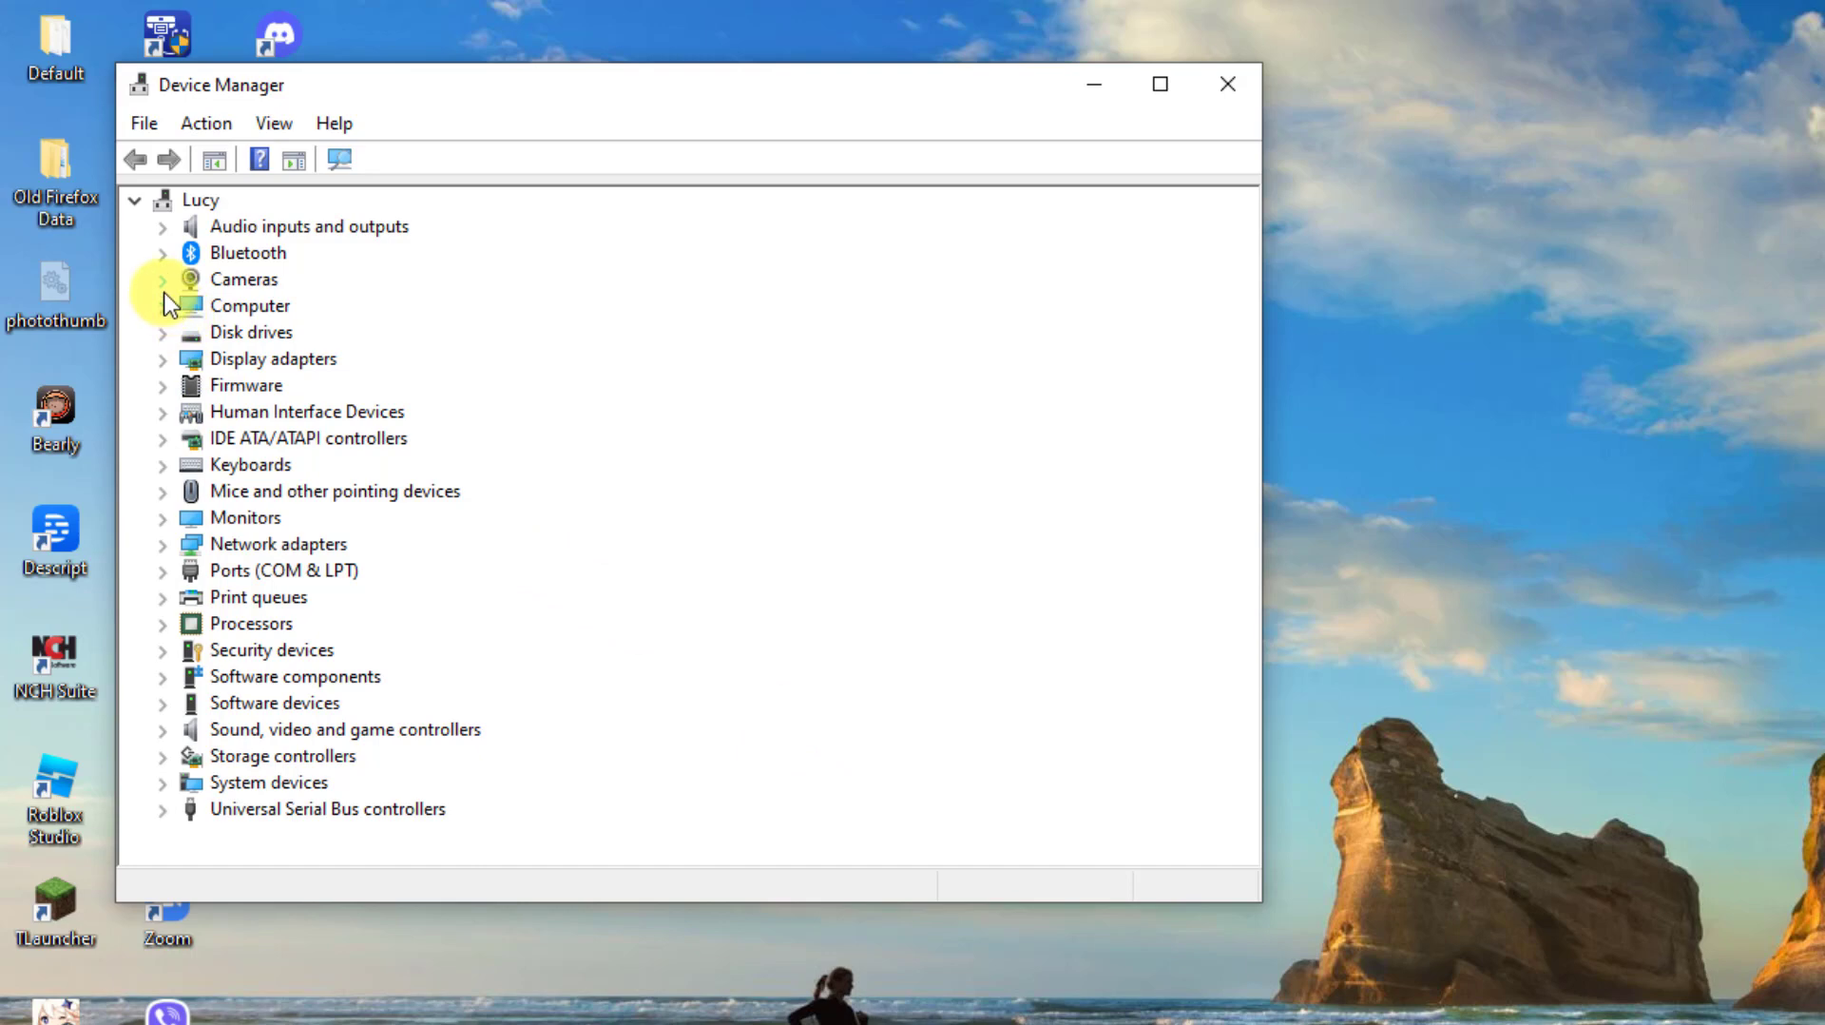
Step: Update the driver of the SBx-3x4W Bluetooth device by searching automatically for drivers, and close the update wizard
click(162, 264)
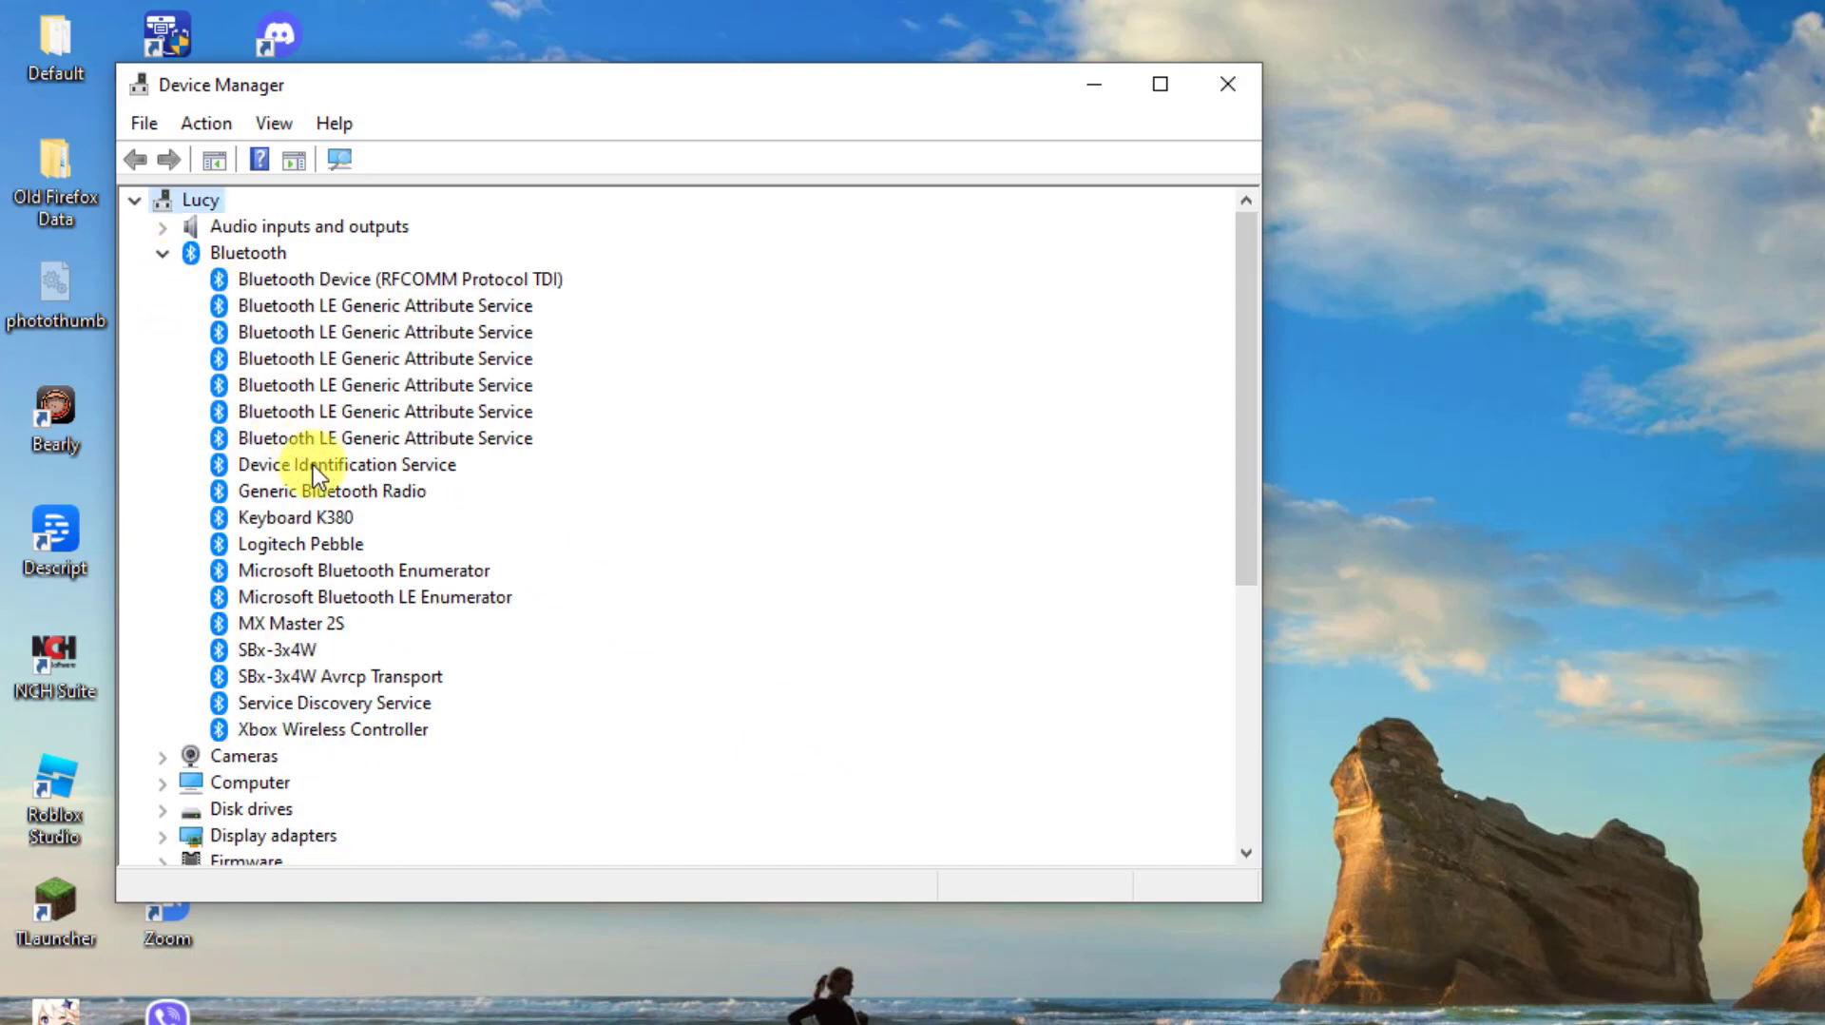
right_click(294, 649)
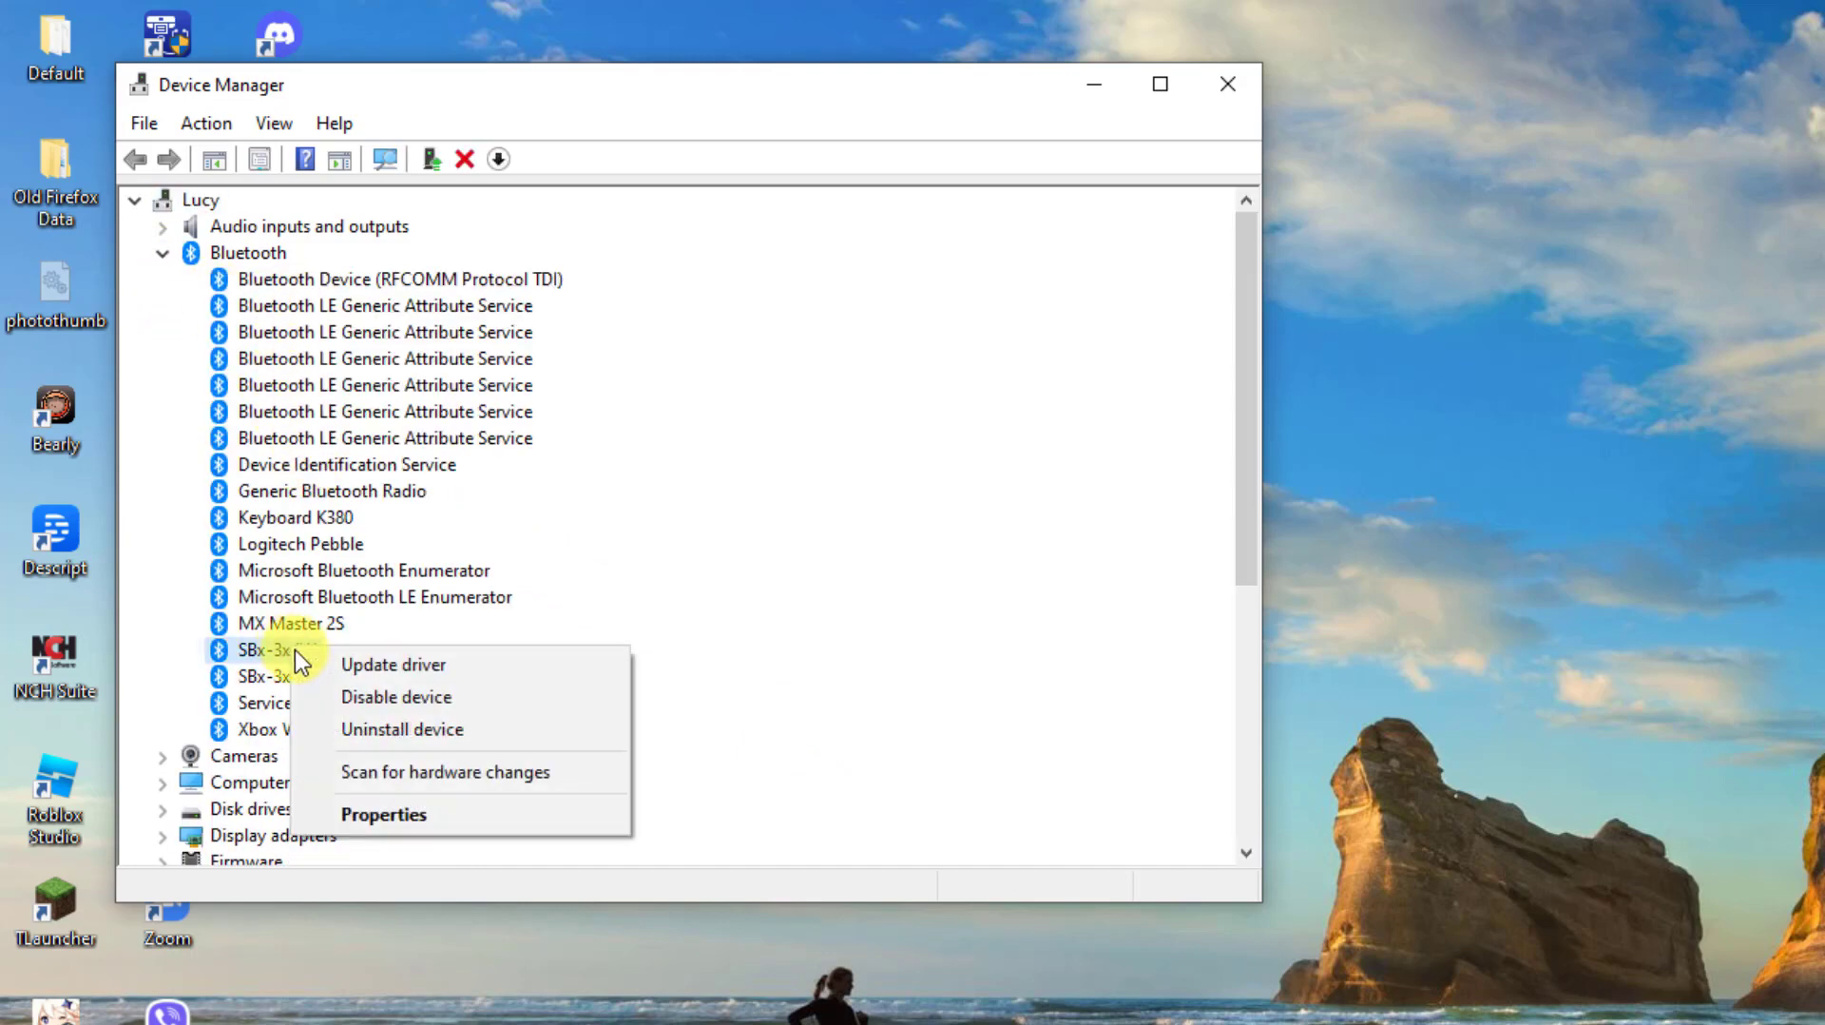
click(321, 664)
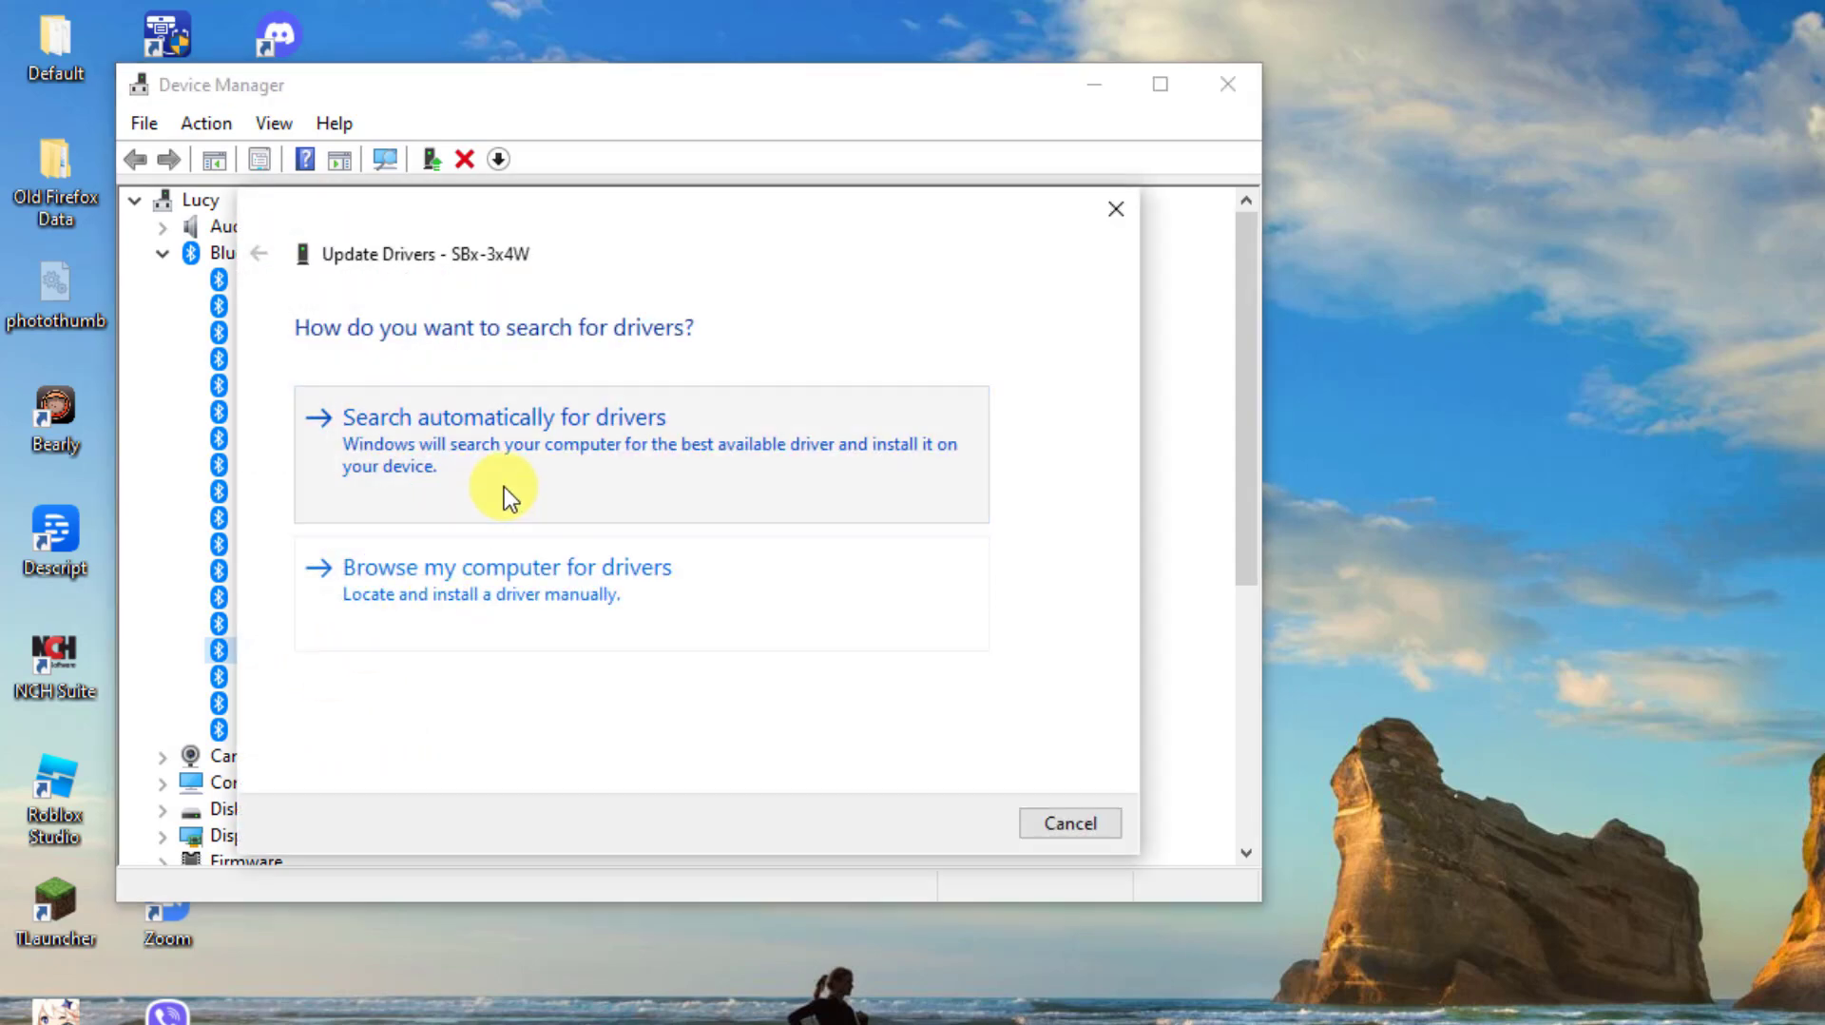
click(504, 487)
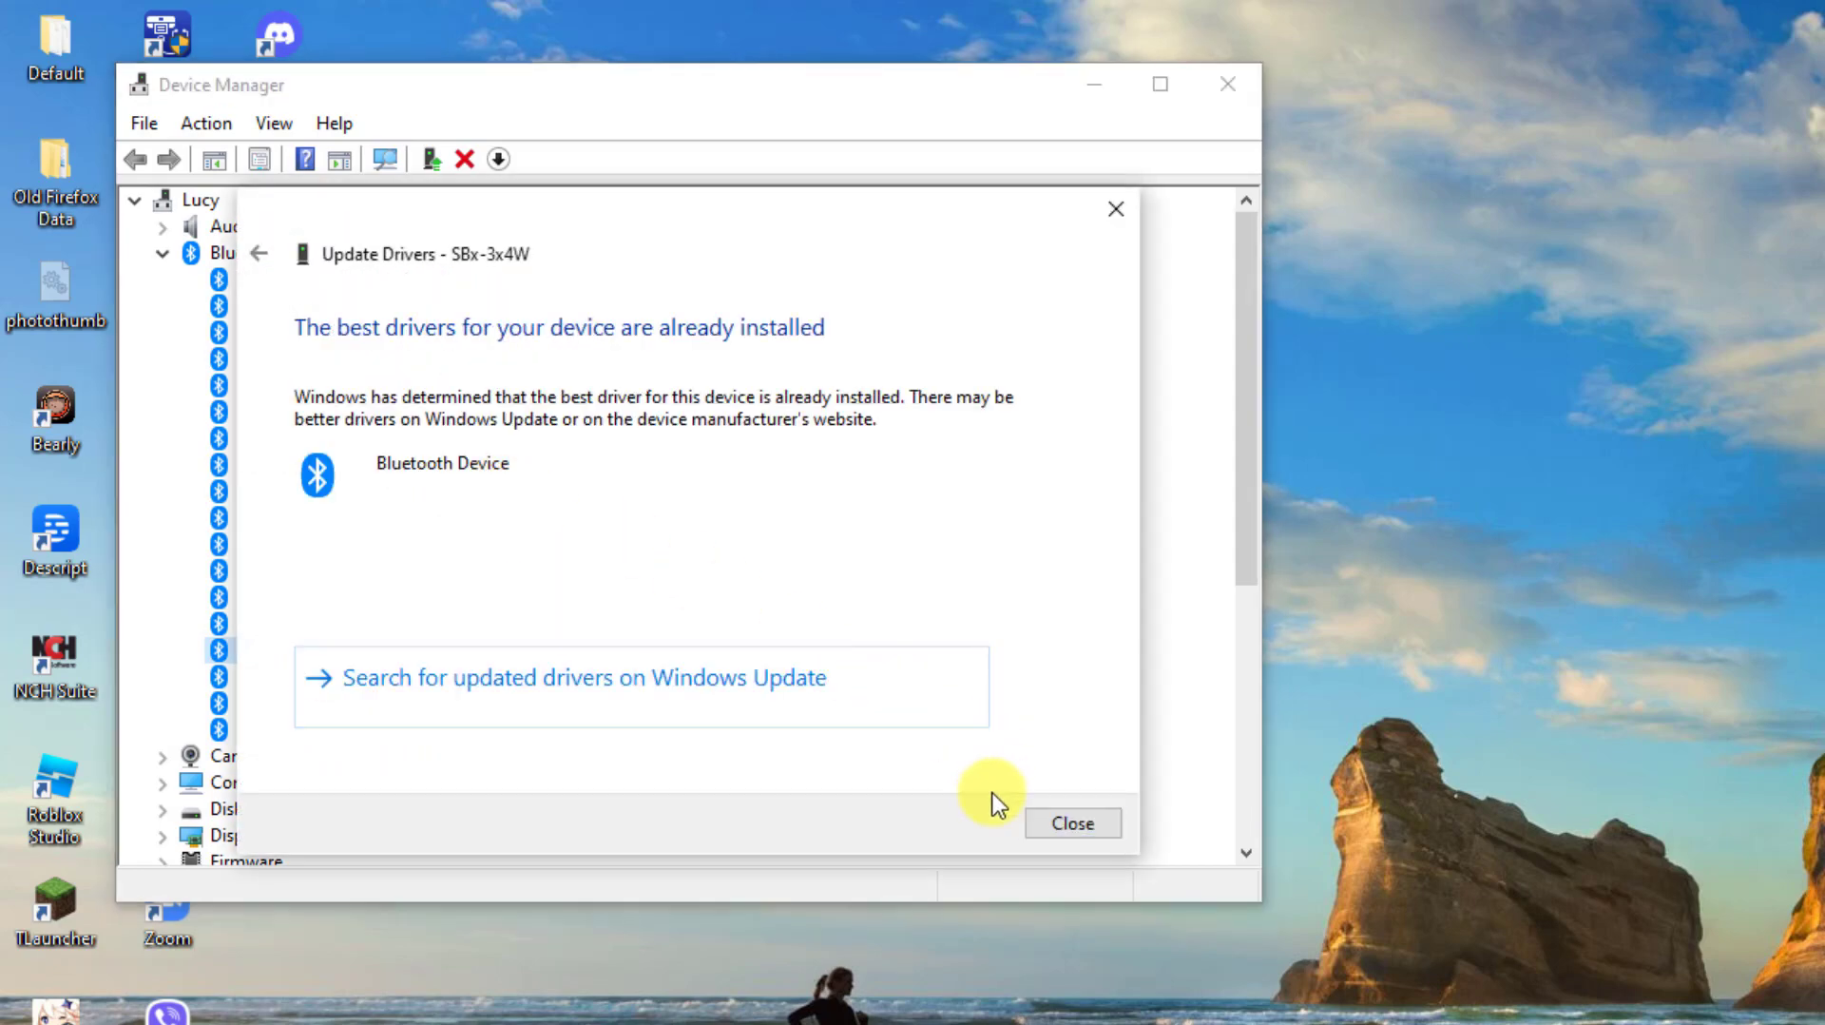
click(1055, 835)
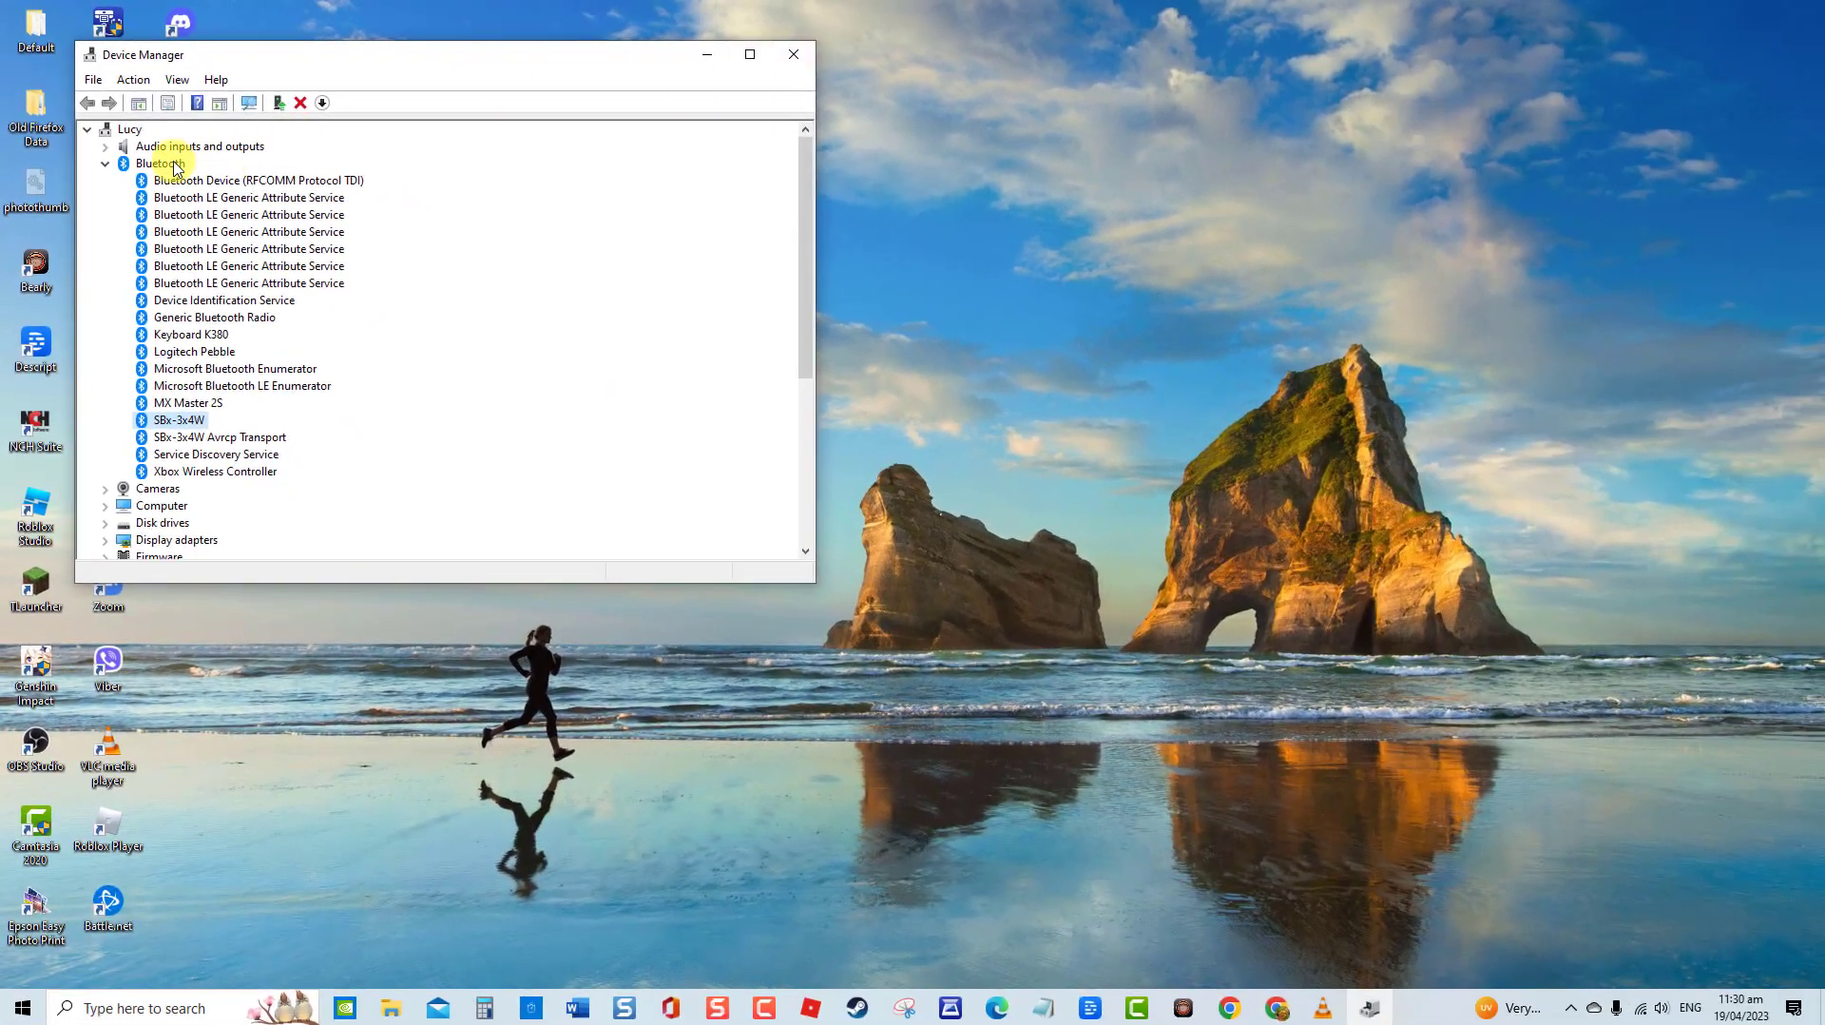
Step: Show the available actions for the Bluetooth category, including scanning for hardware changes, and close Device Manager
right_click(270, 260)
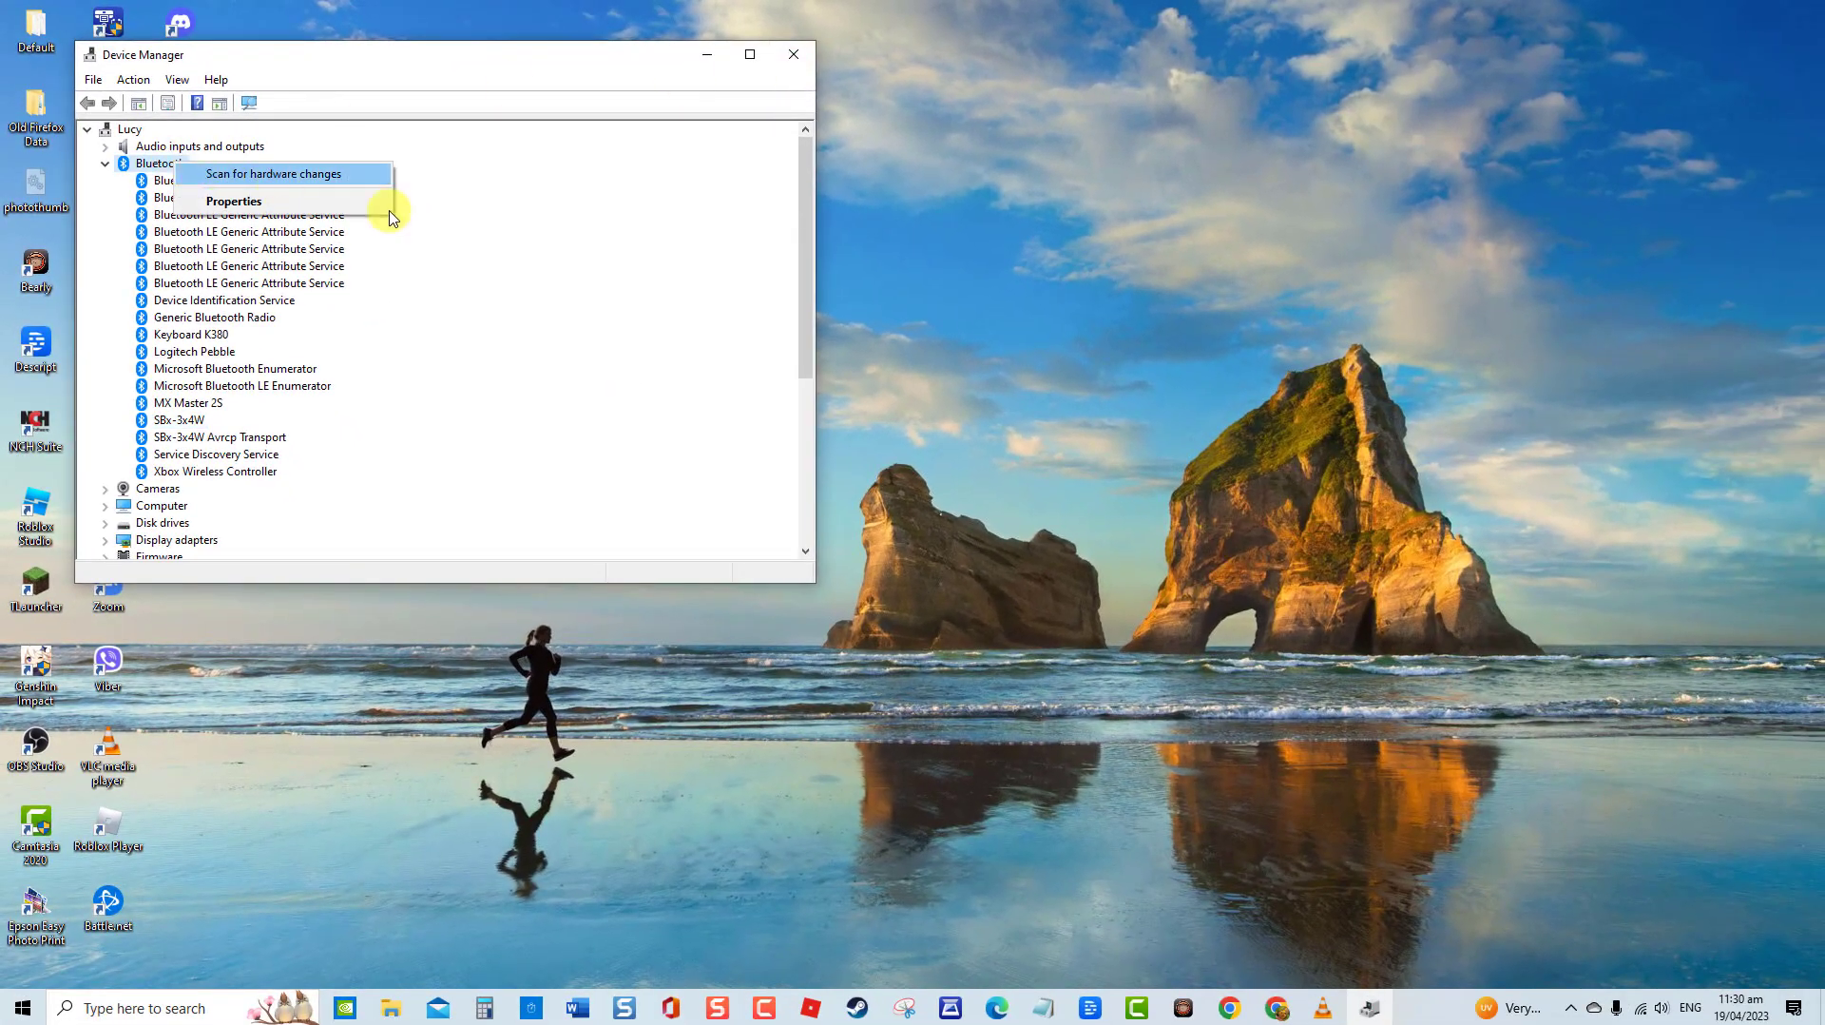
click(791, 54)
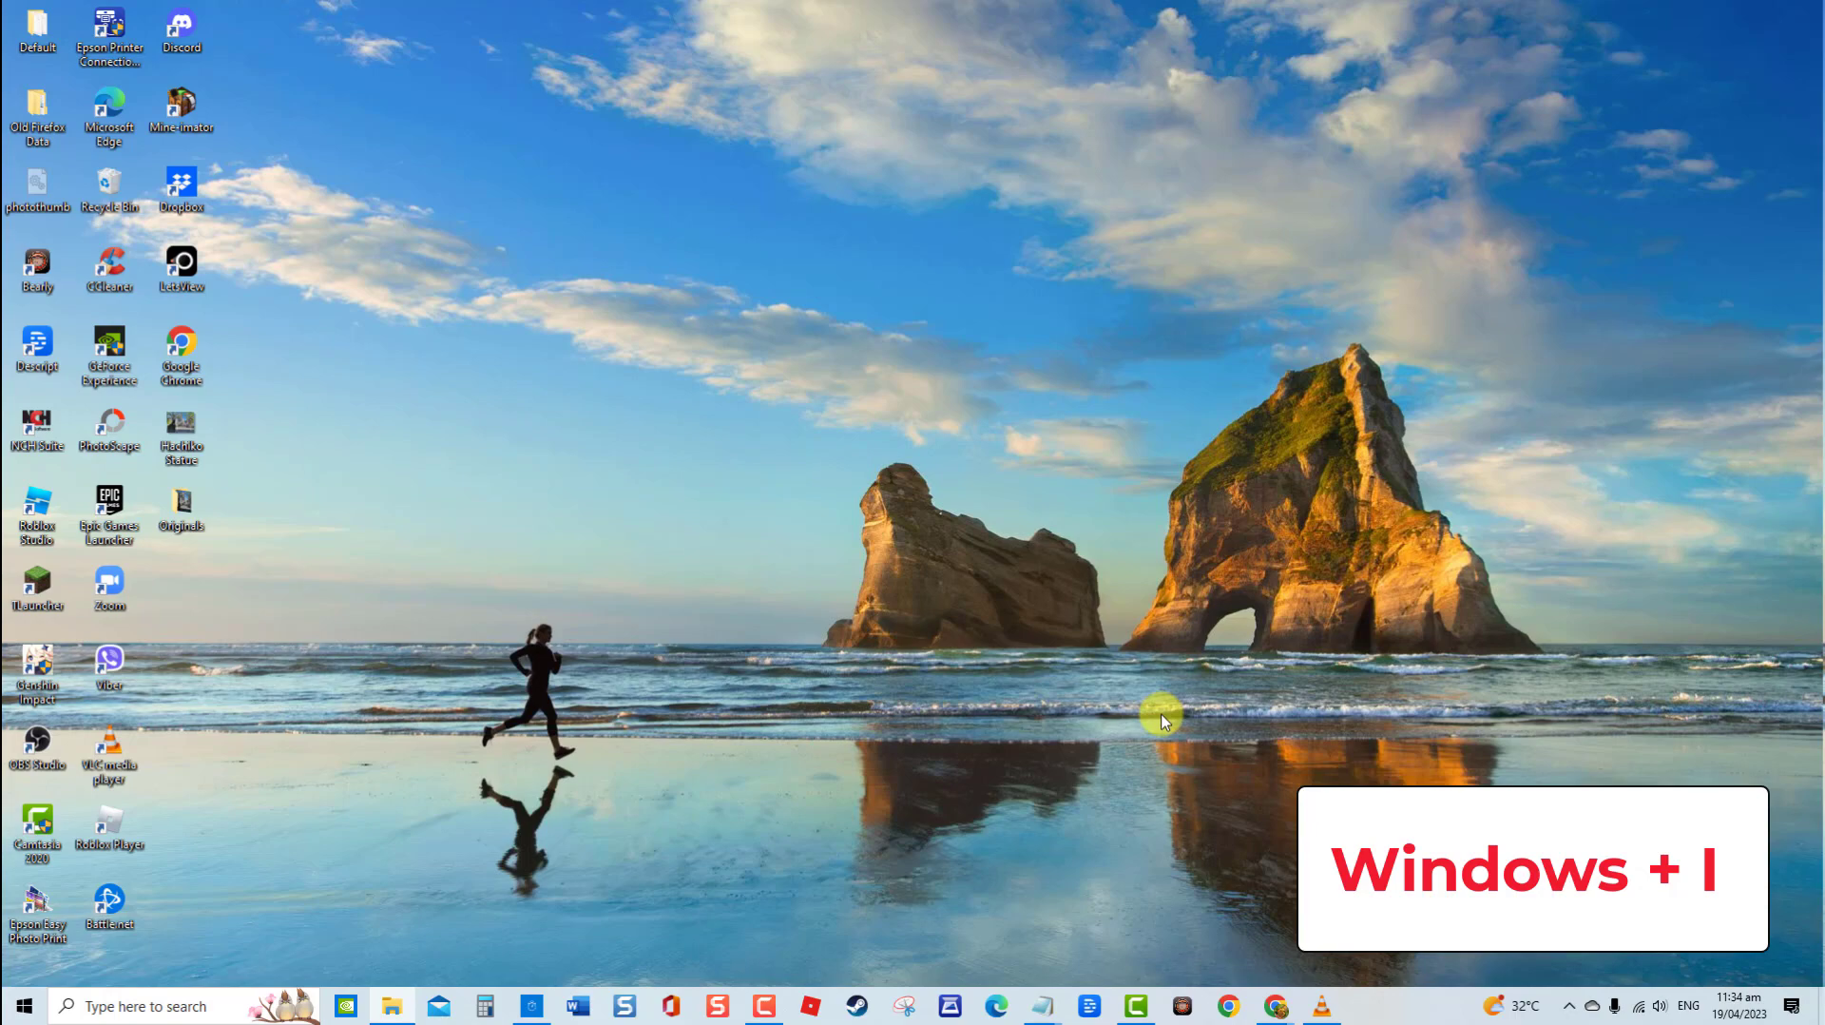
Step: Open the additional troubleshooters page in the Update & Security settings
key(super+i)
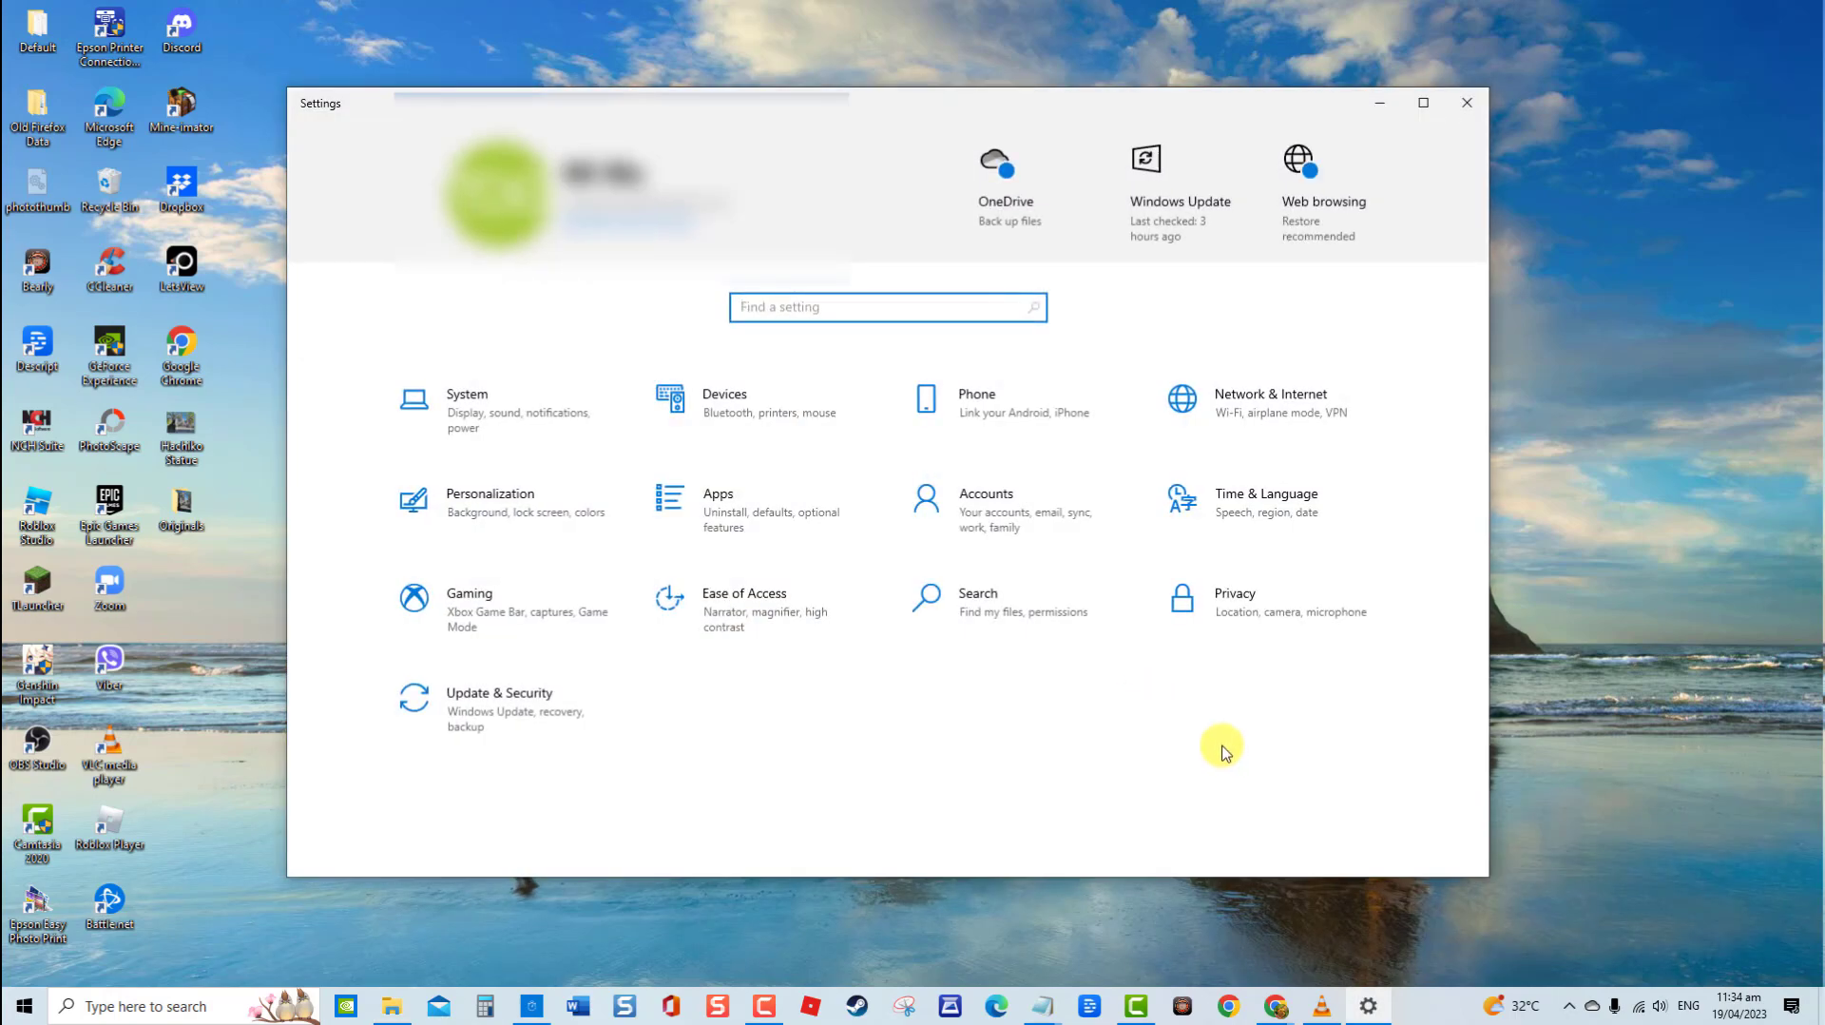
click(556, 691)
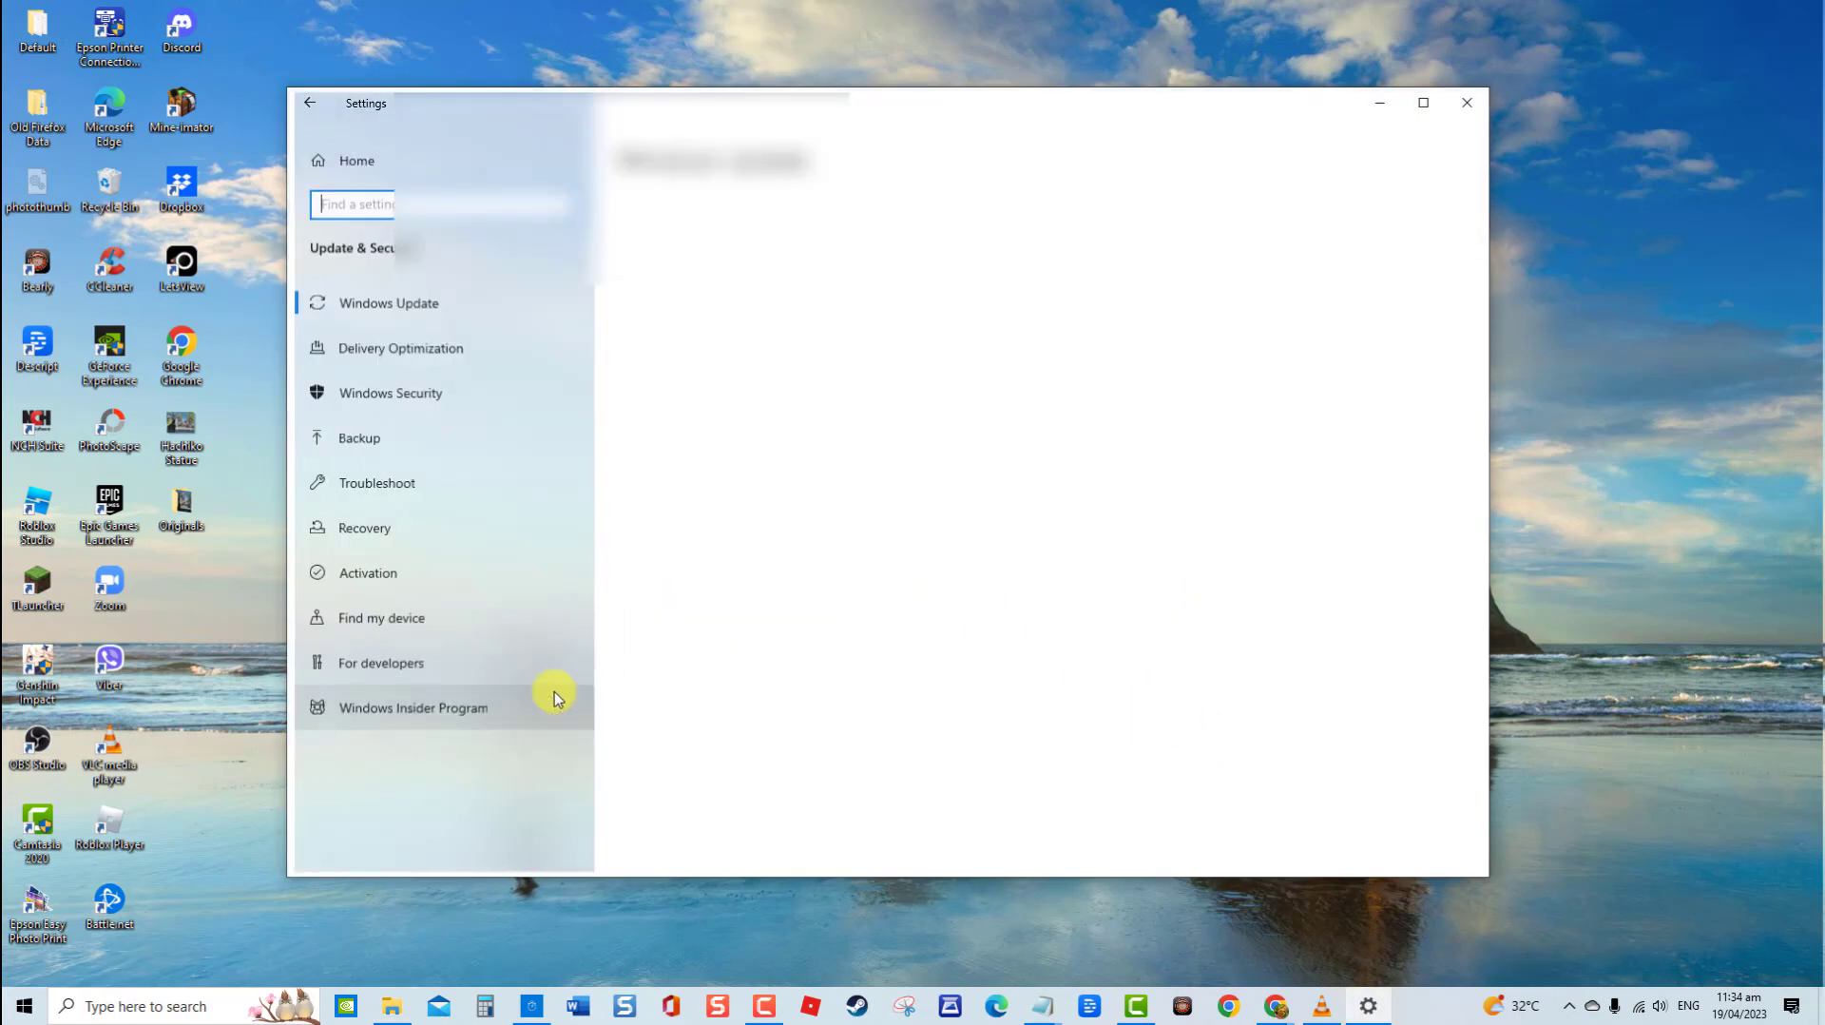
click(453, 494)
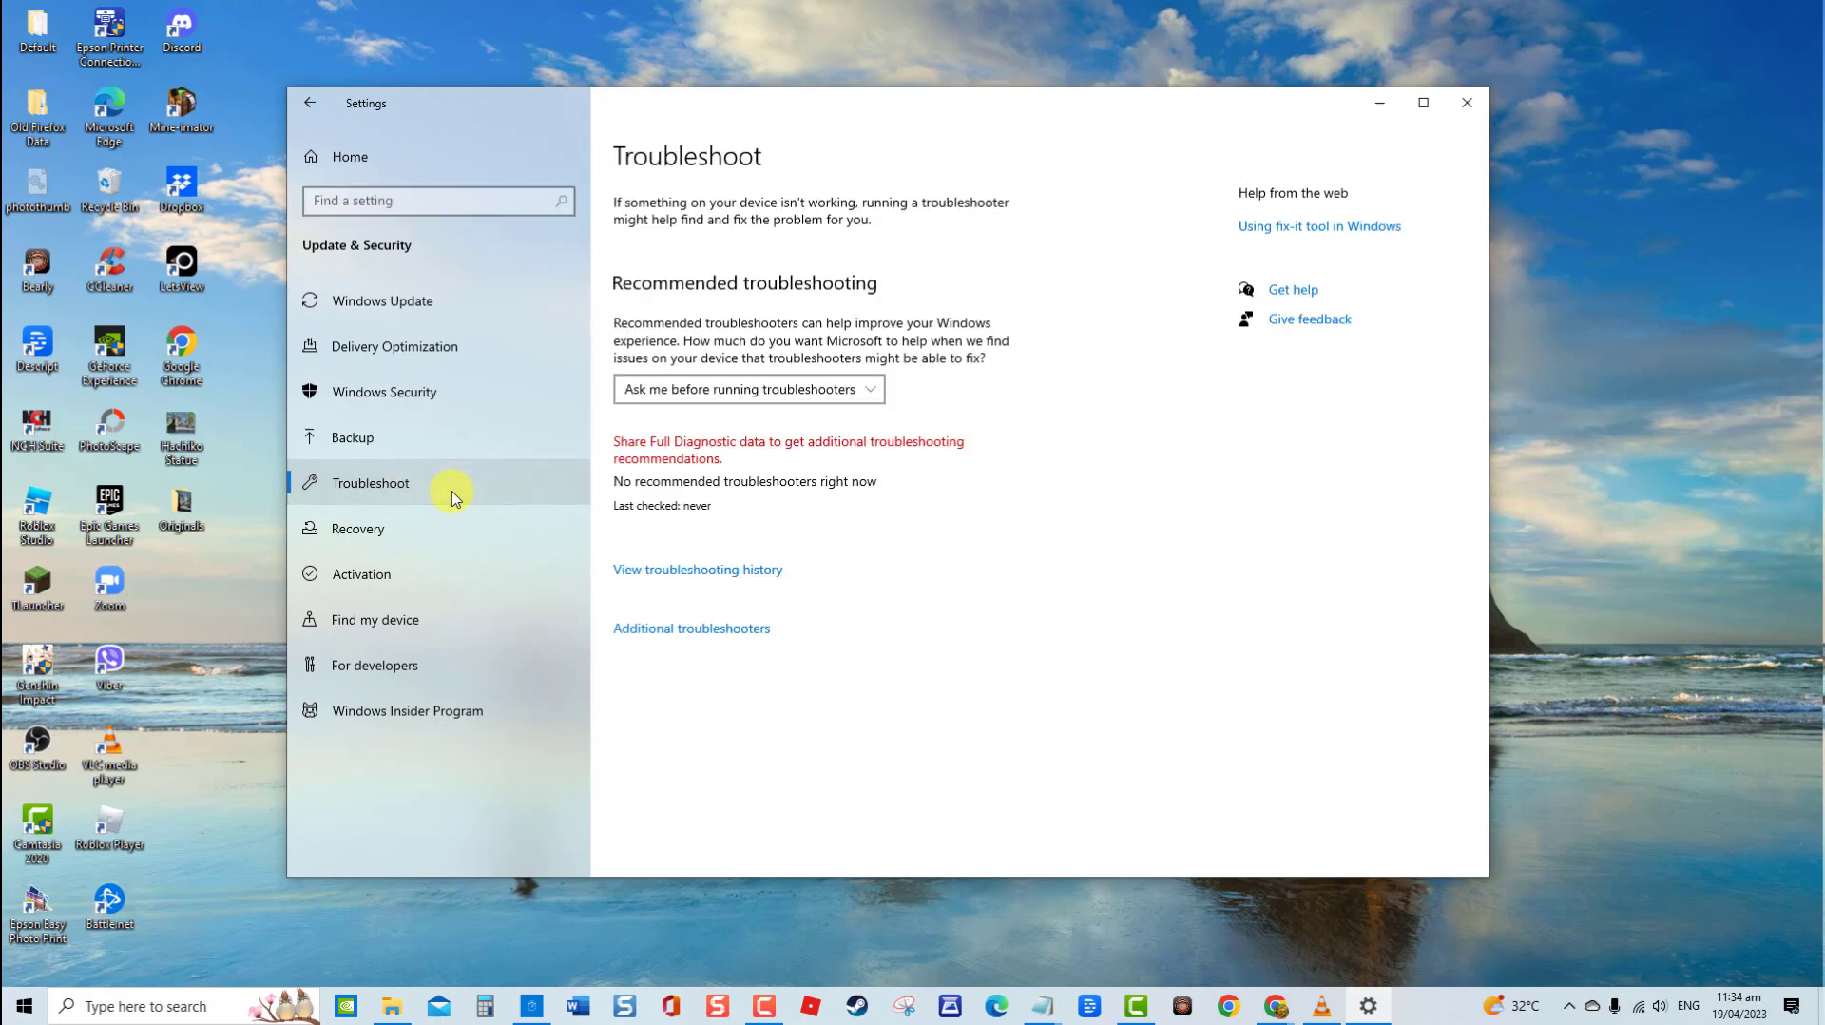
click(691, 627)
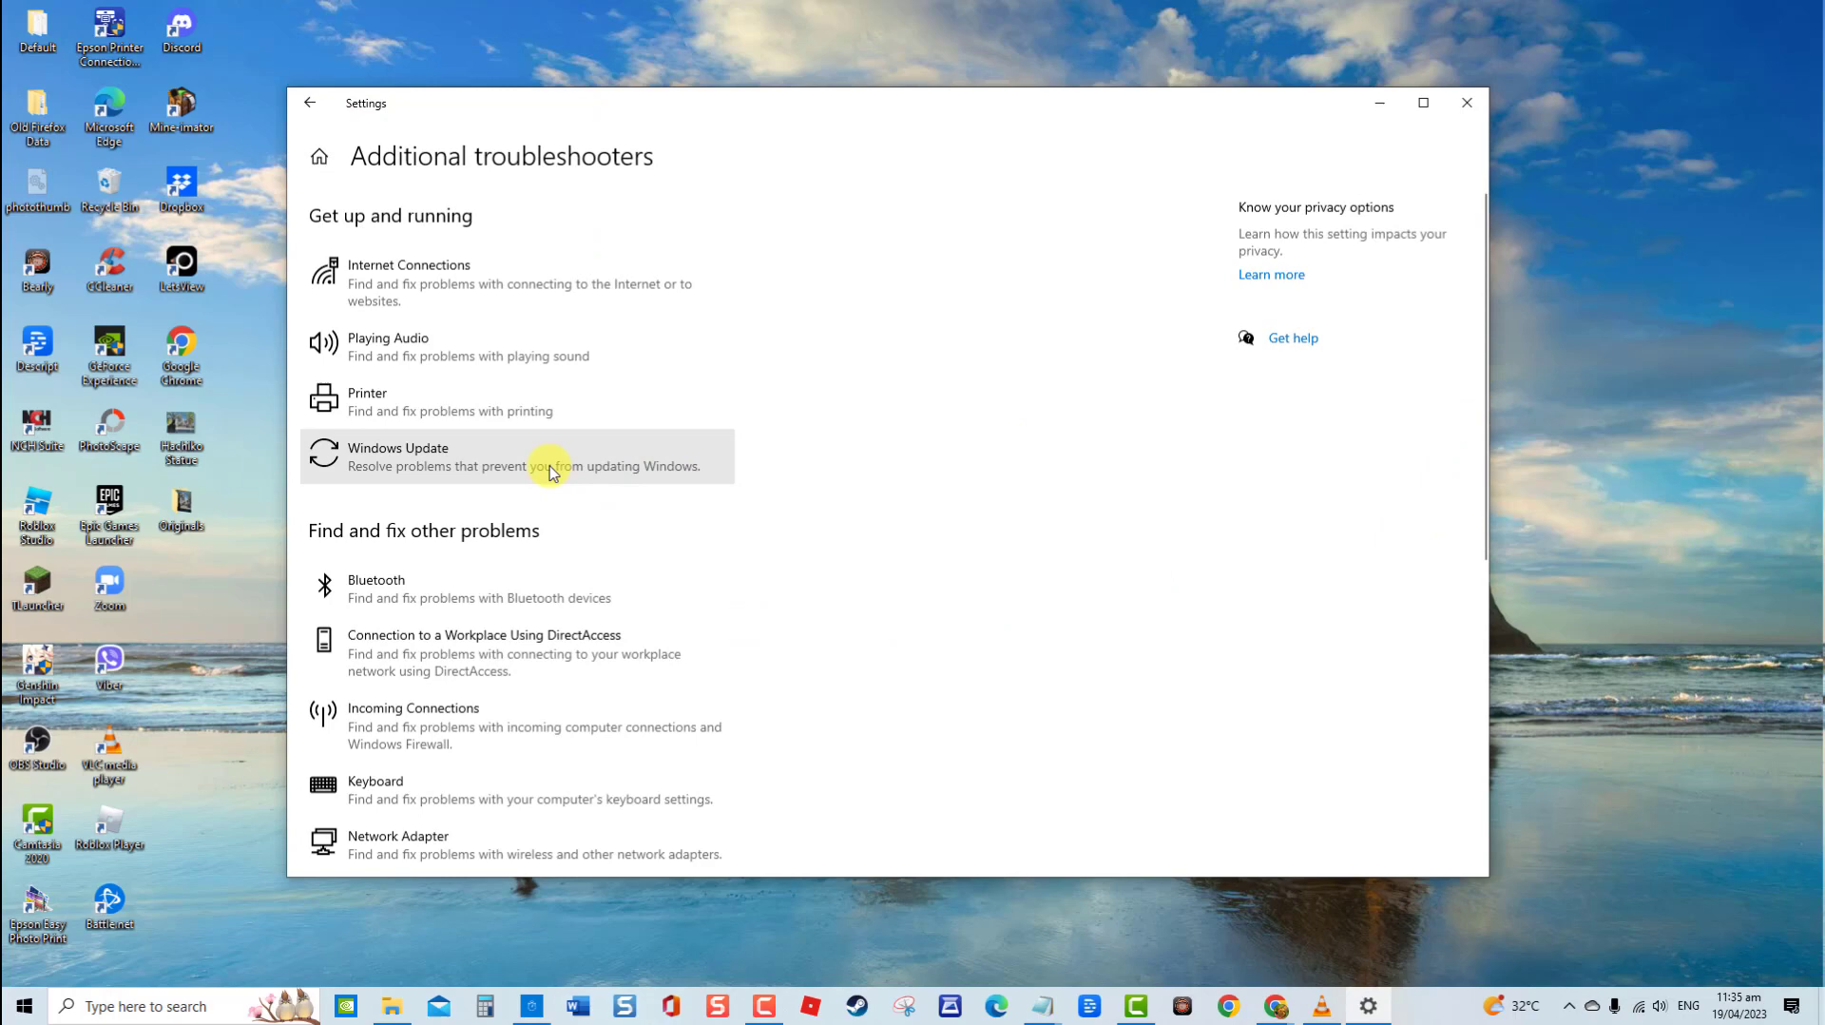
Step: Run the Bluetooth troubleshooter, and close both it and the settings window
click(599, 595)
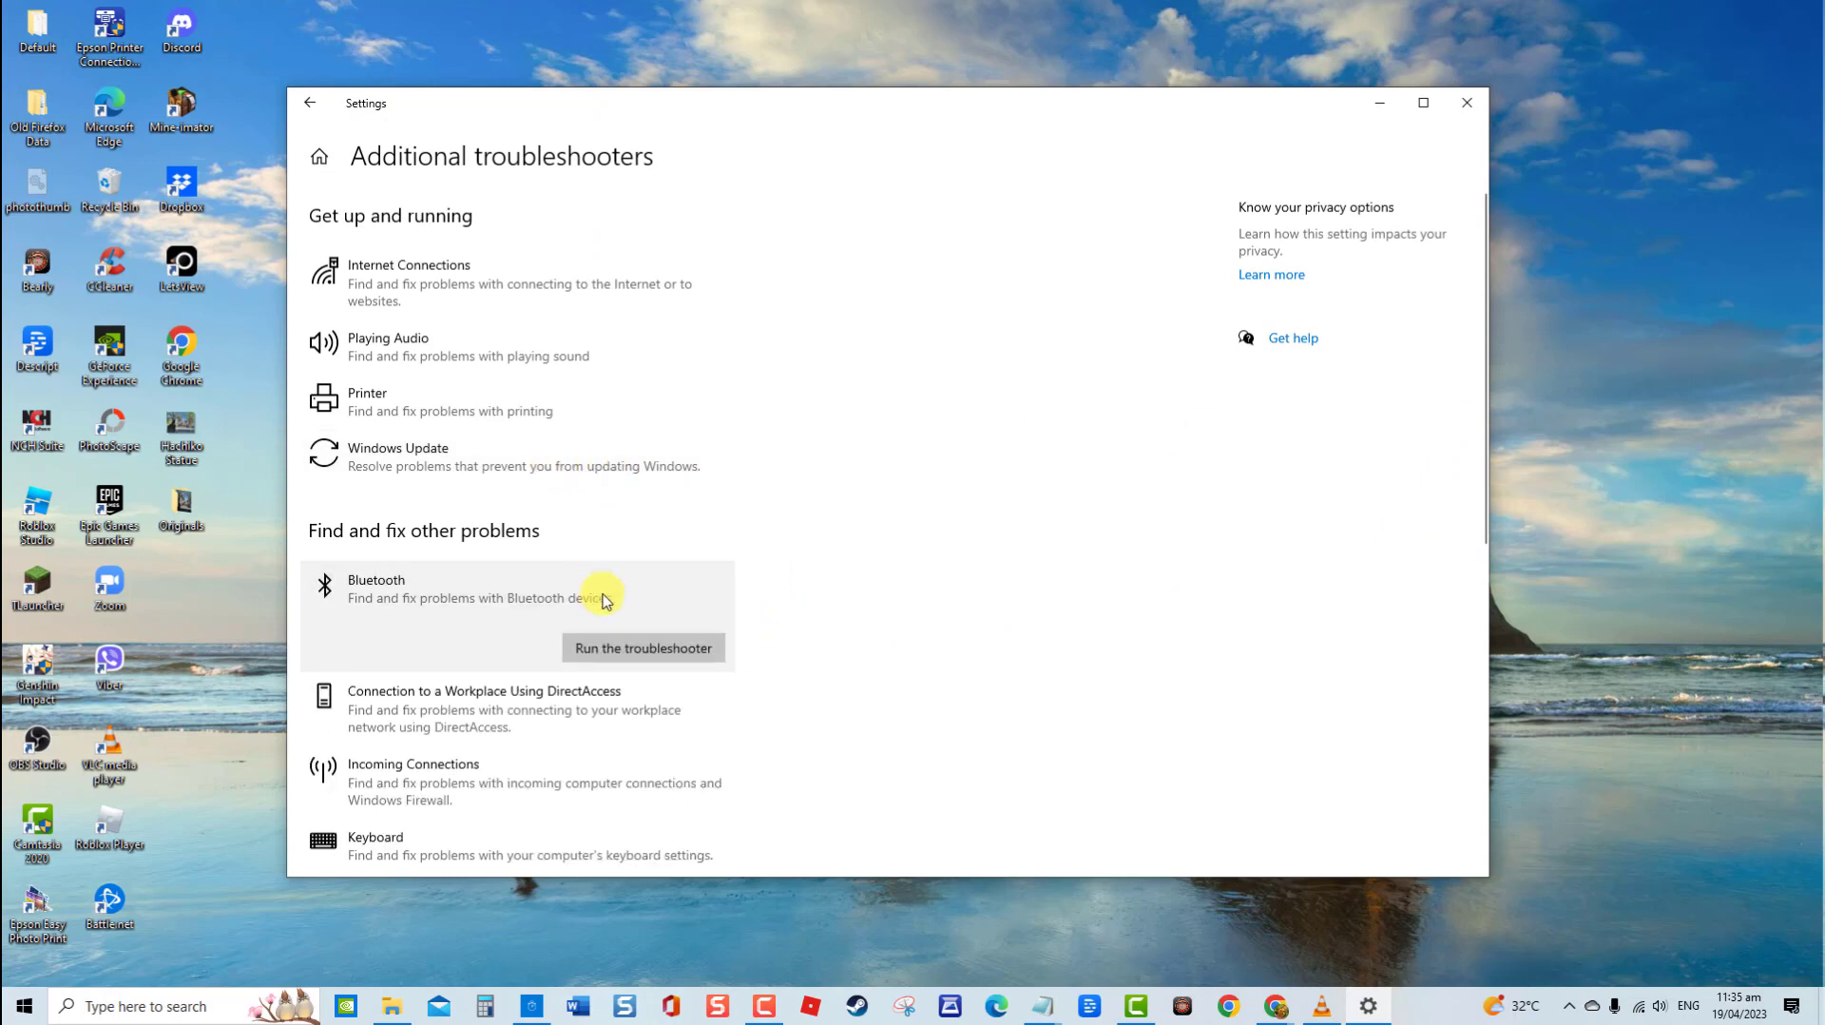
click(645, 649)
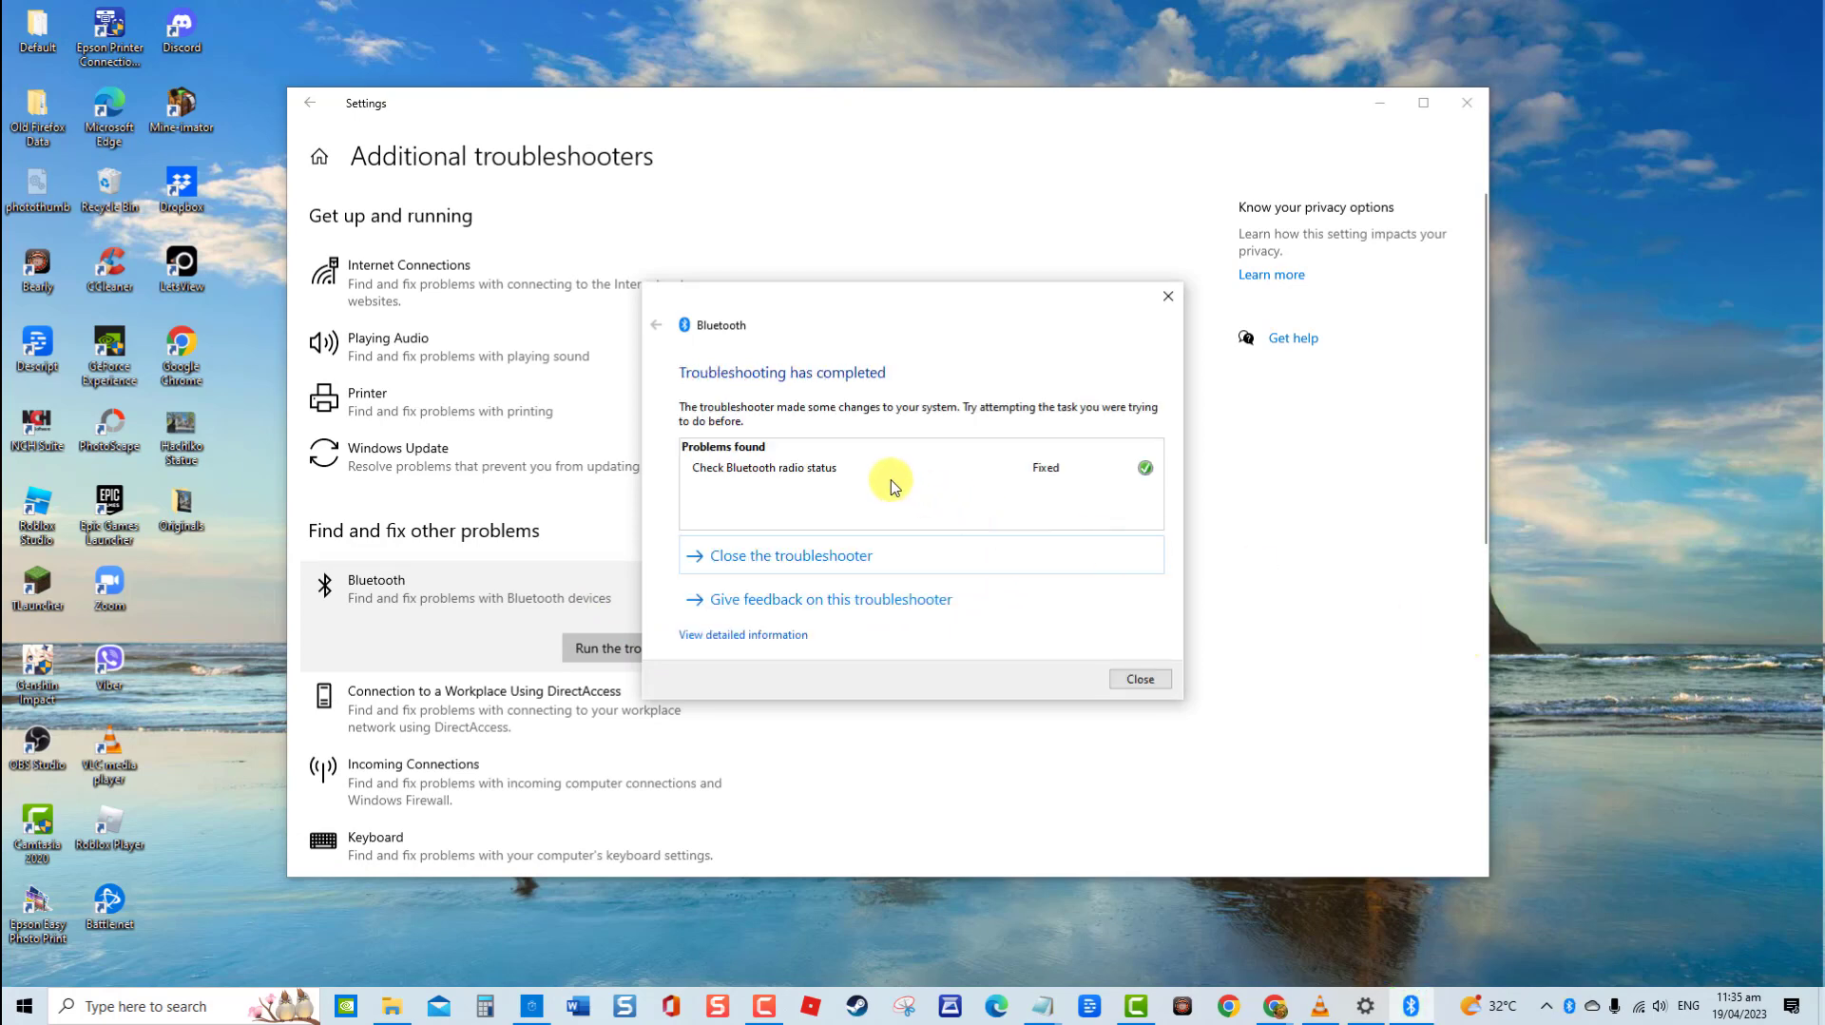
click(1140, 679)
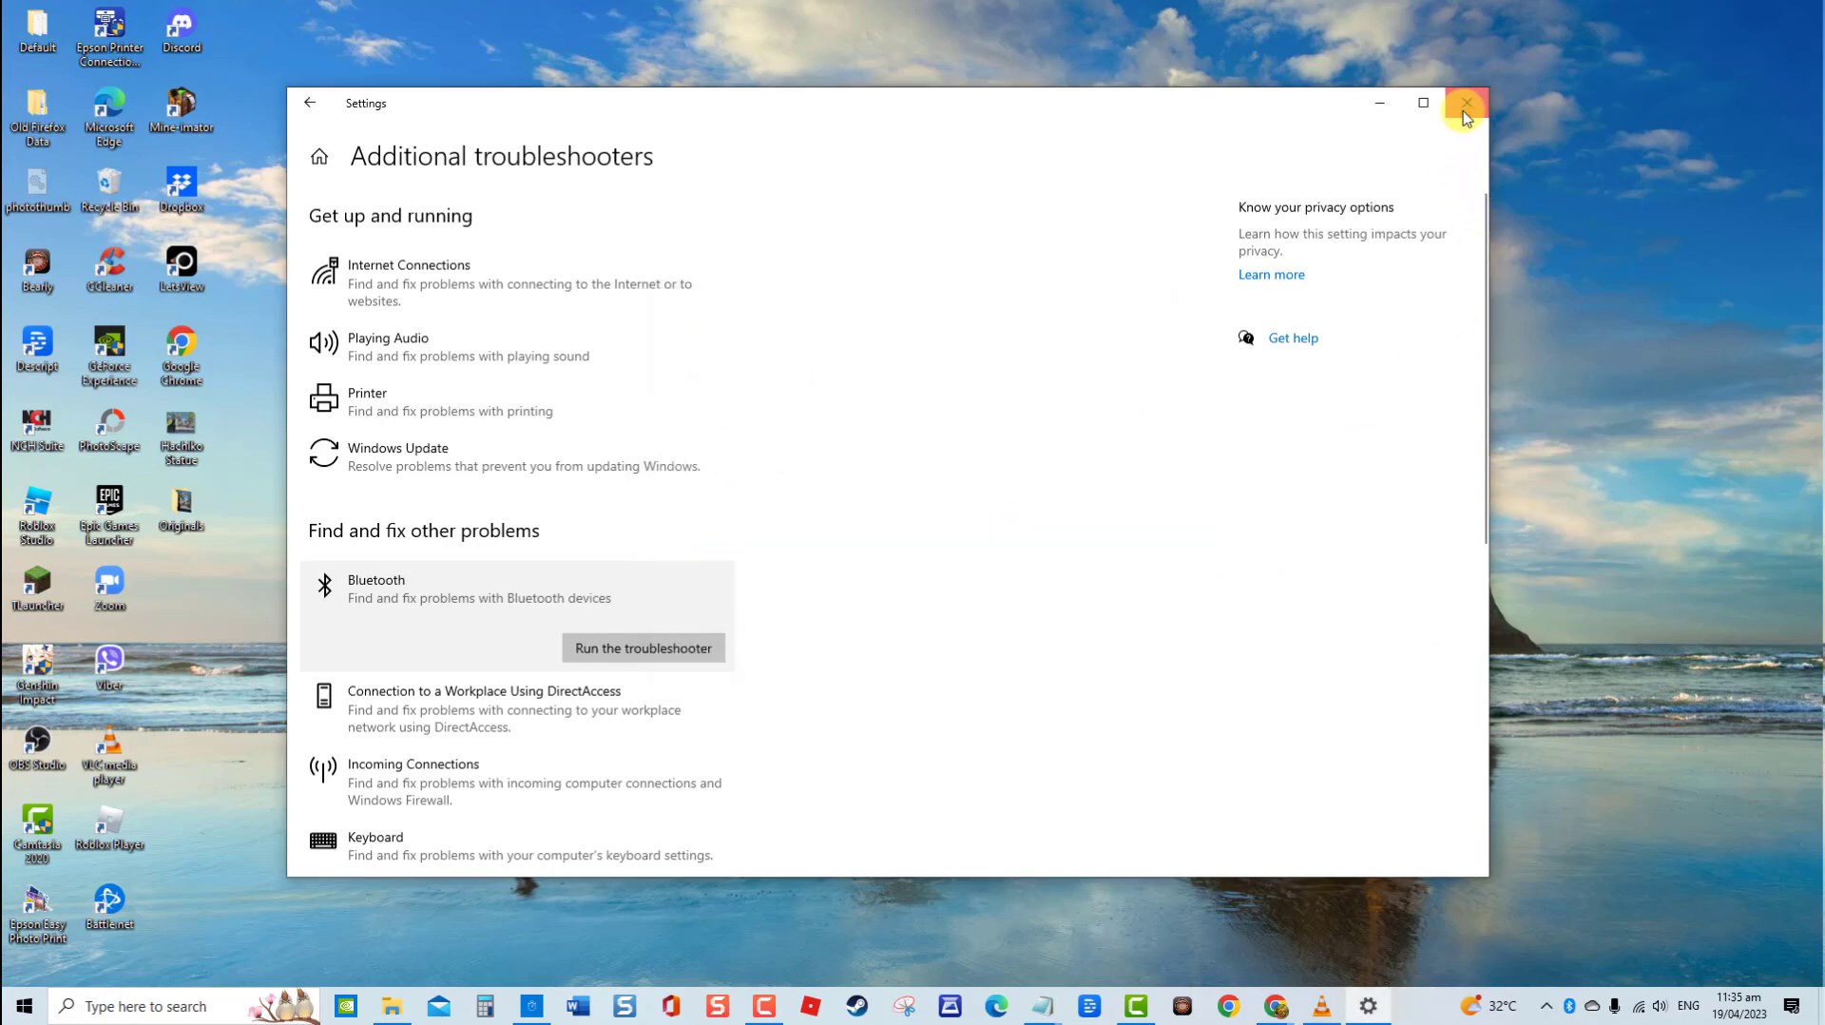
click(1467, 102)
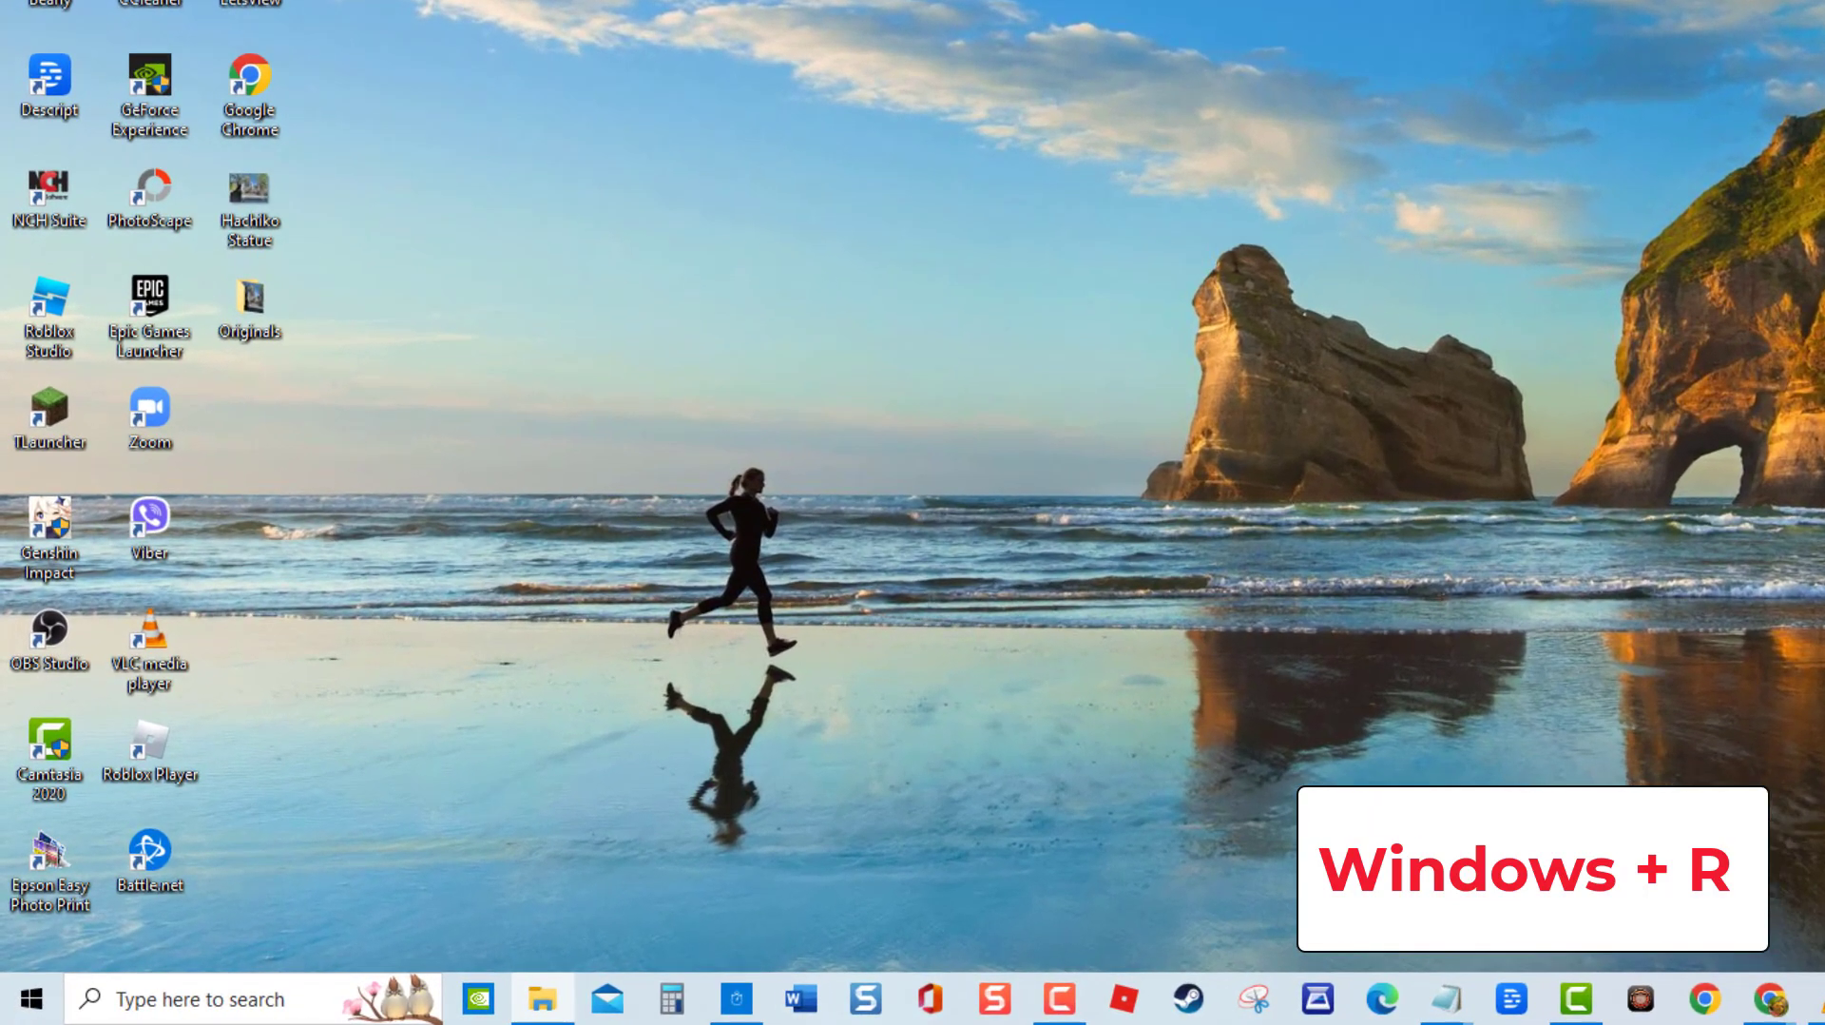
Step: Open the Services console by running services.msc
key(super+r)
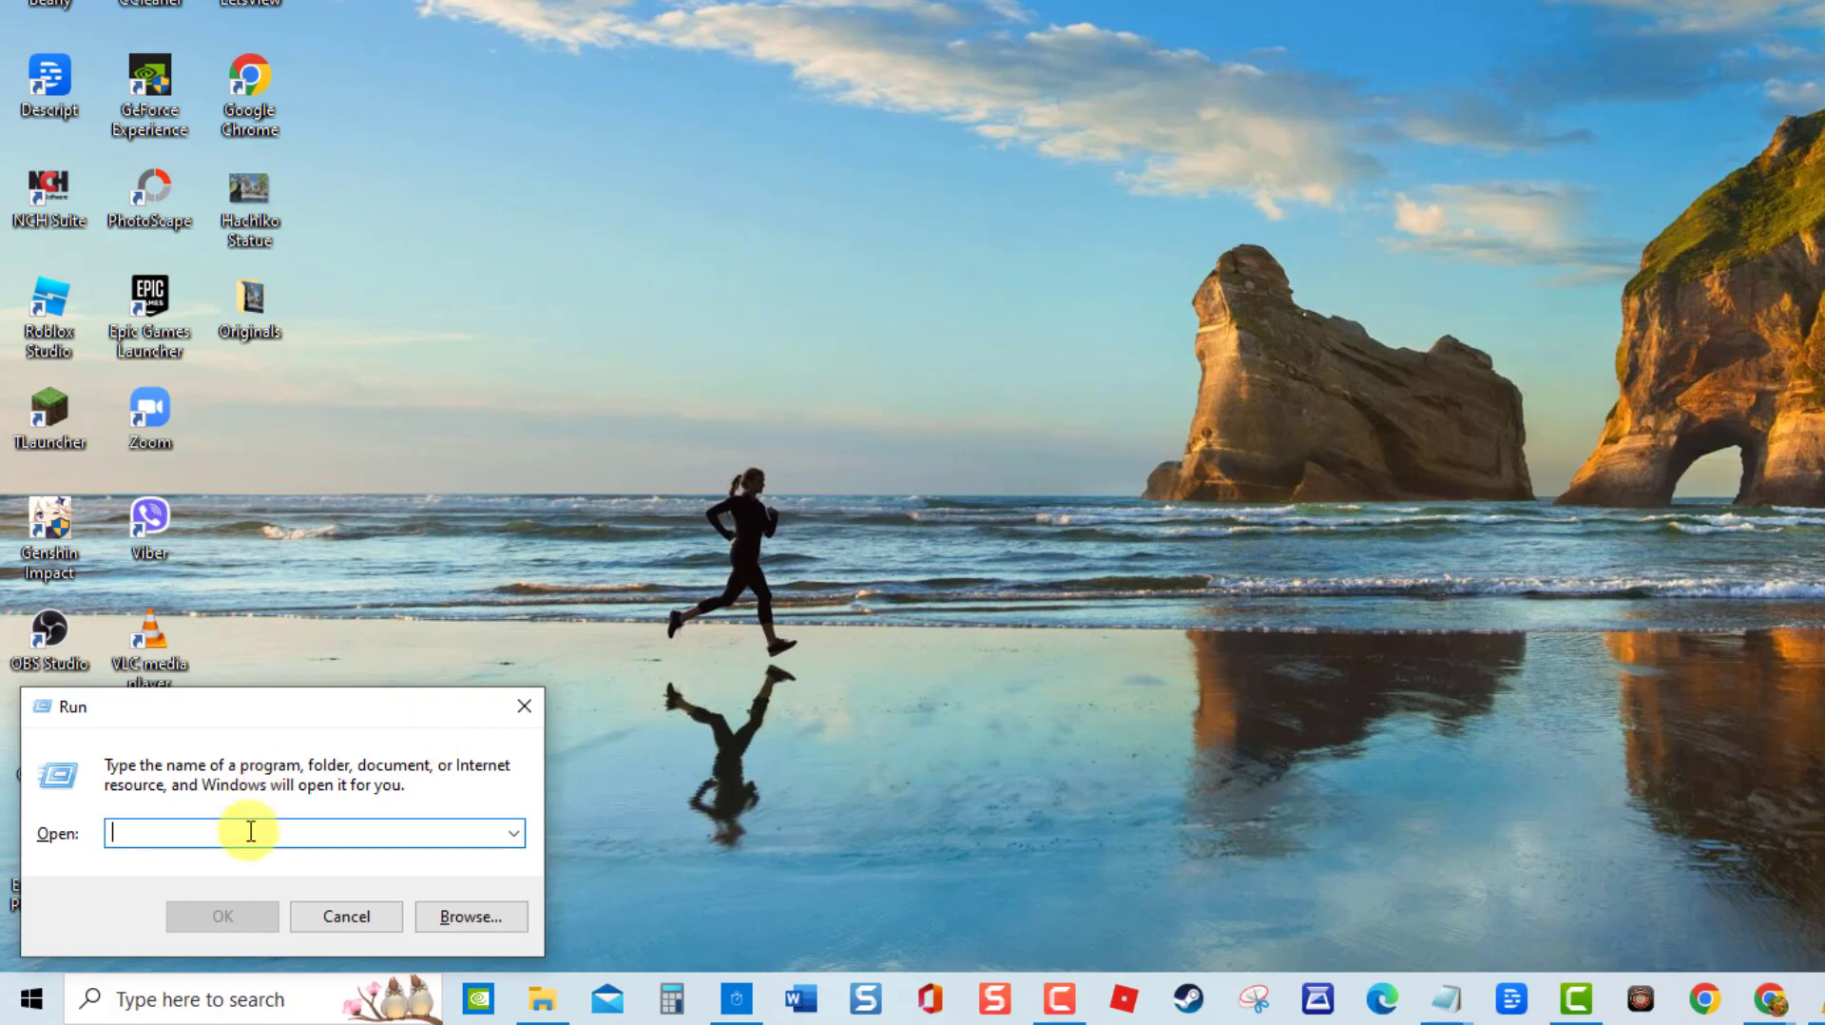
text(services.msc)
key(Return)
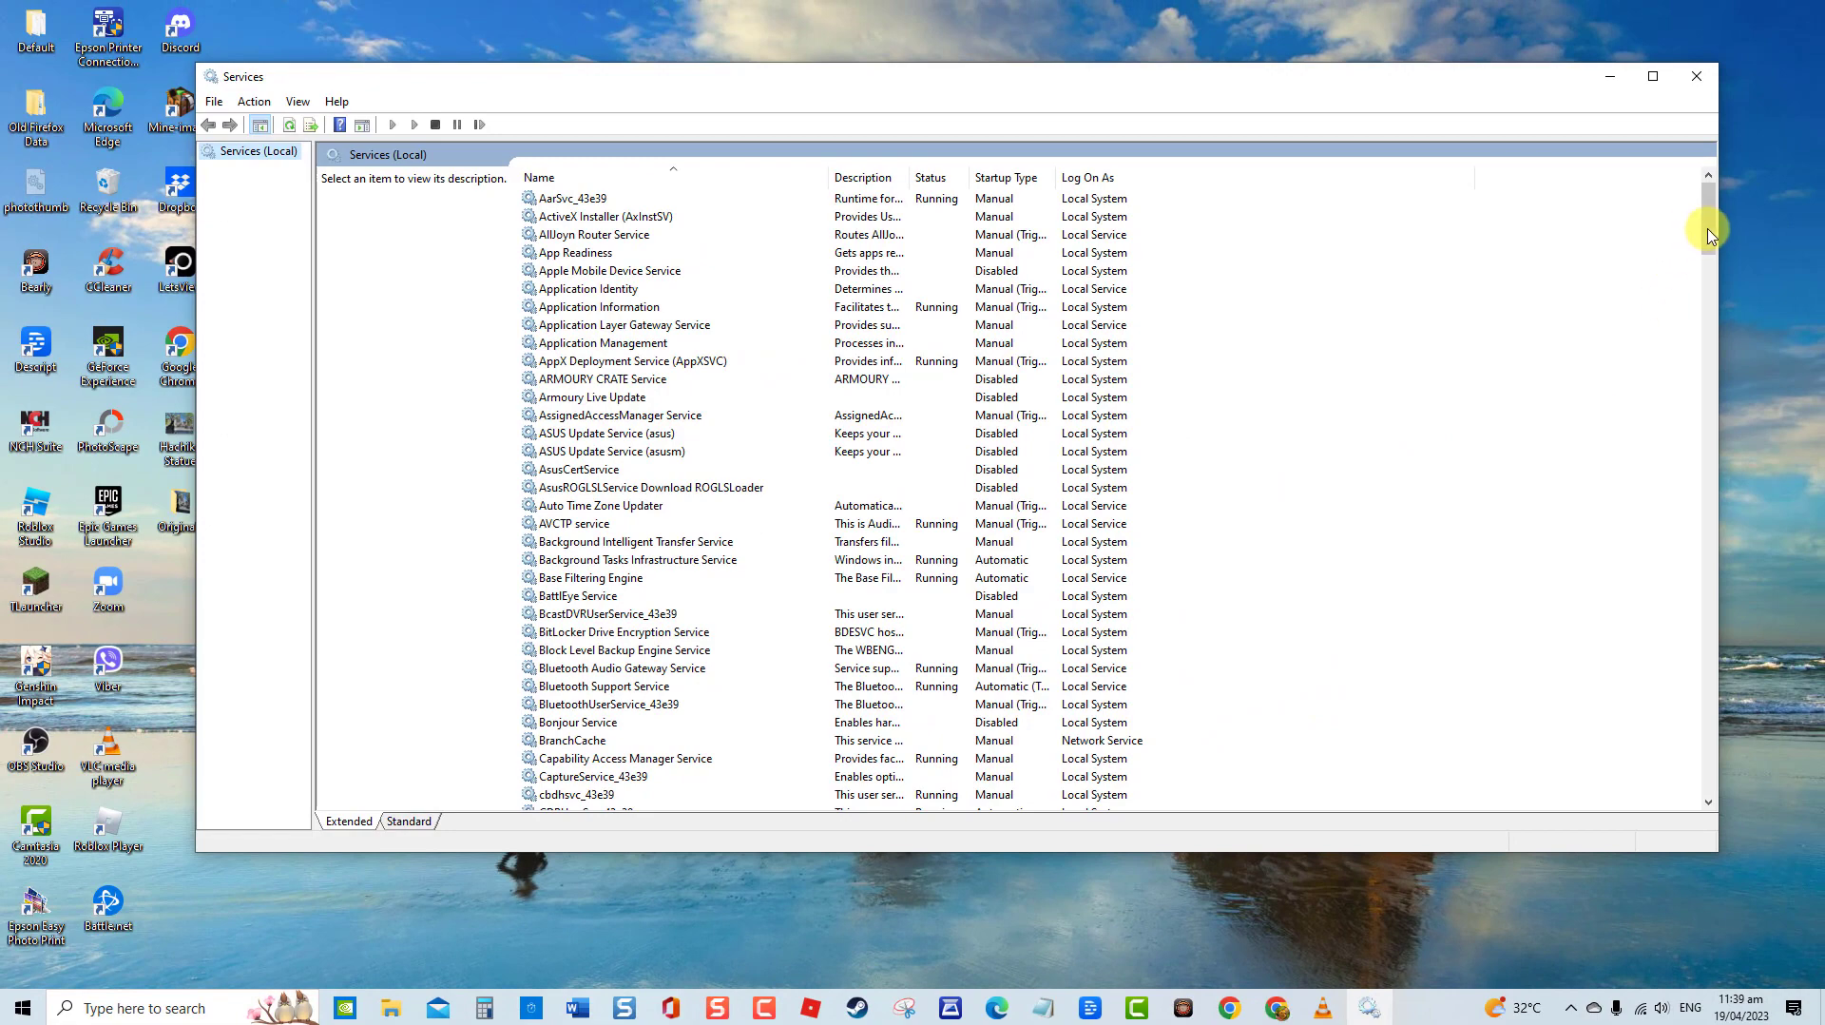
Step: Restart the Bluetooth Support Service and close the Services console
drag(1708, 225, 1718, 275)
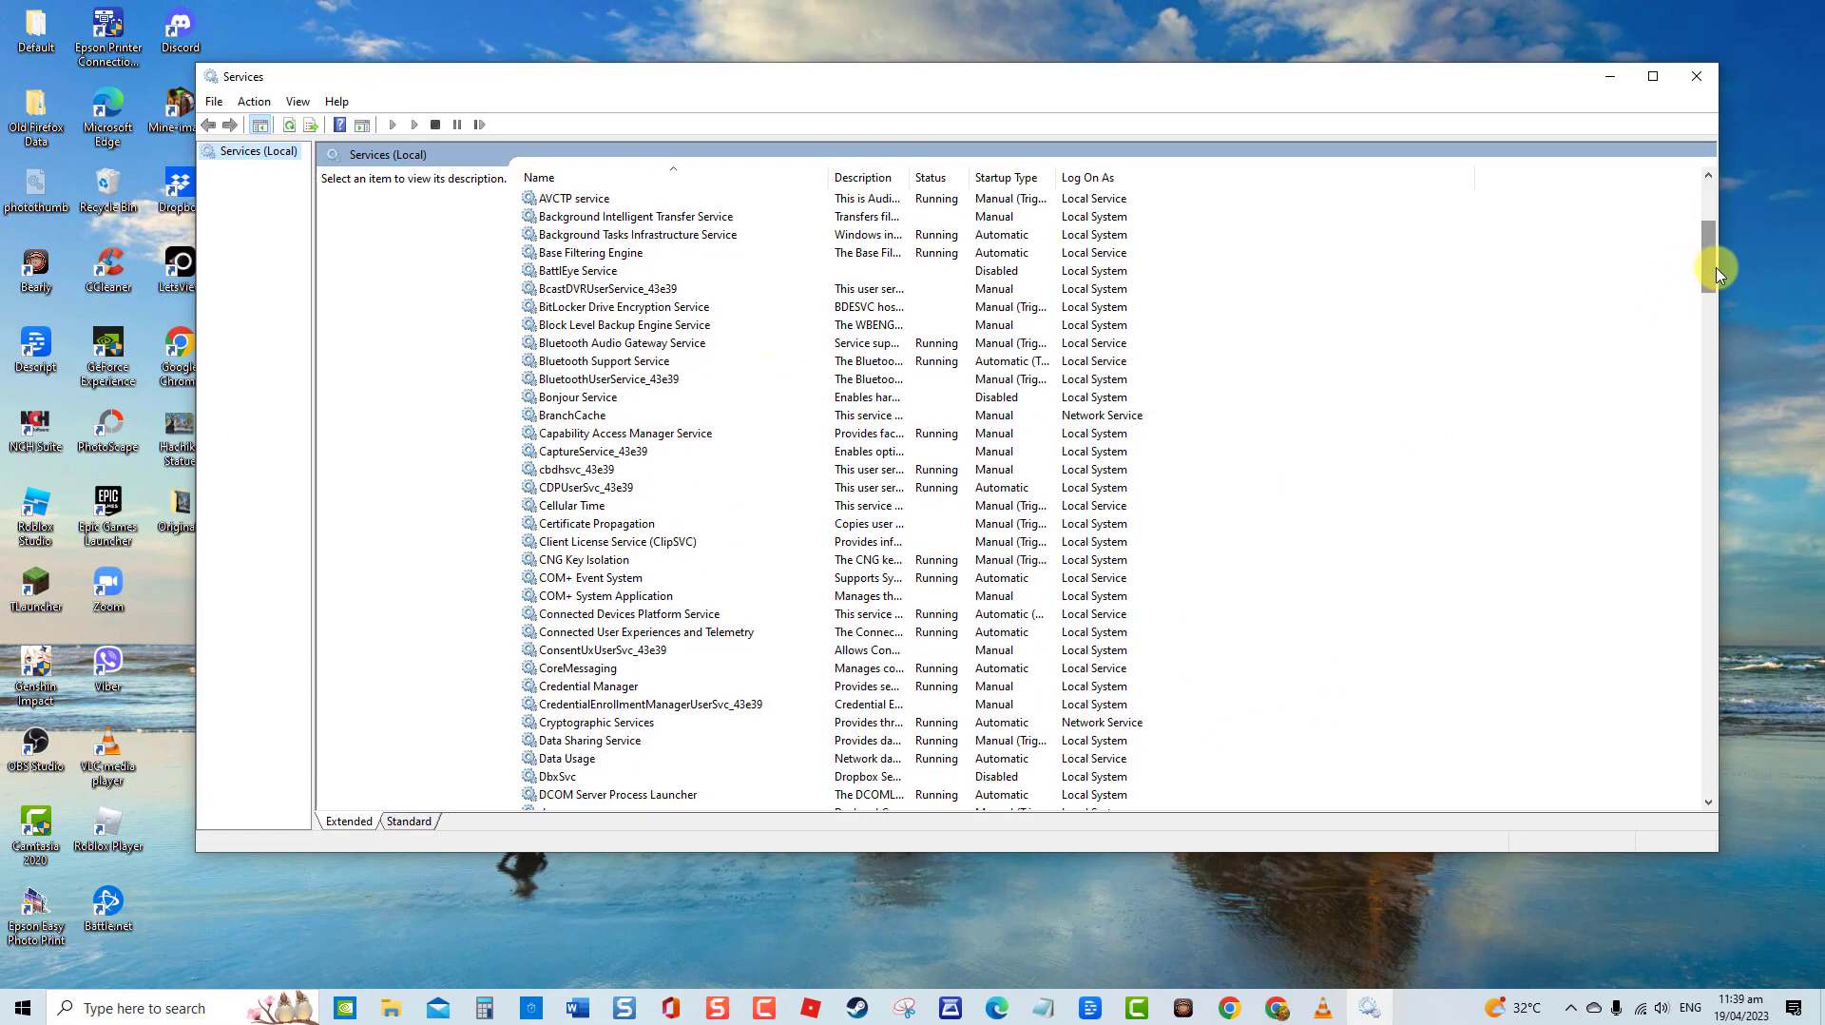
click(646, 361)
right_click(650, 363)
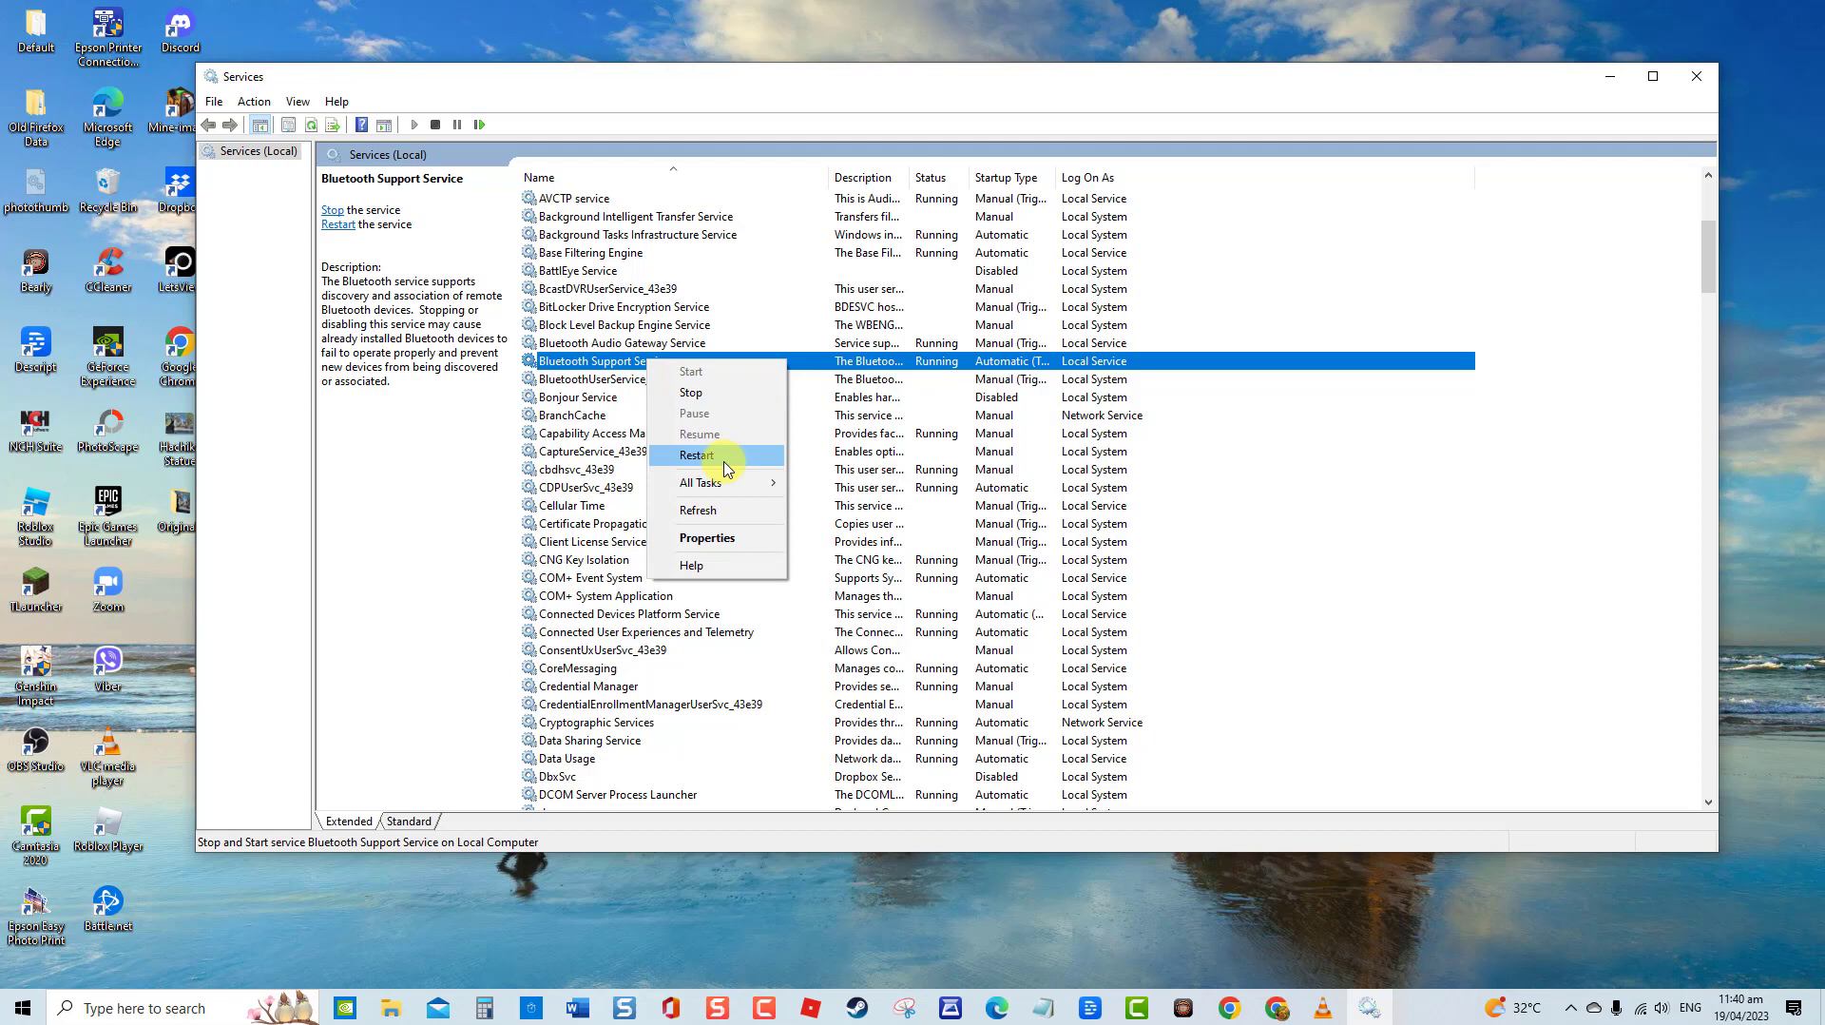
click(1697, 76)
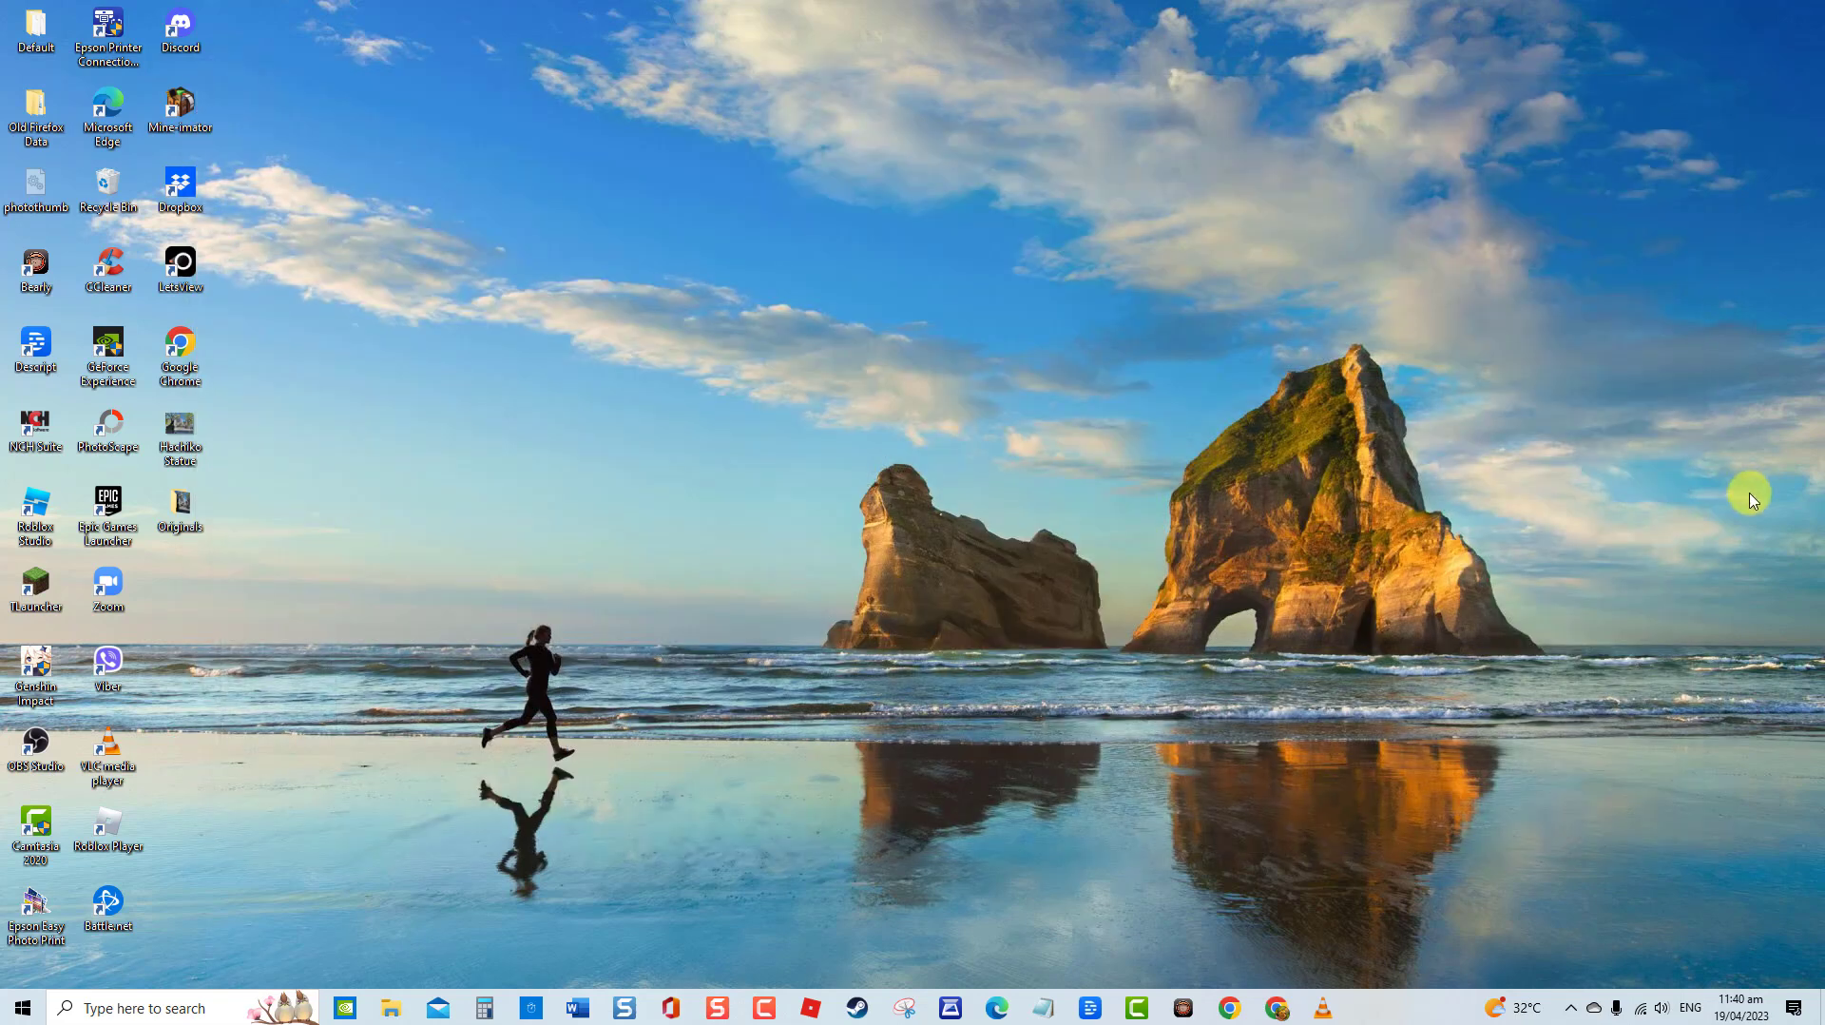